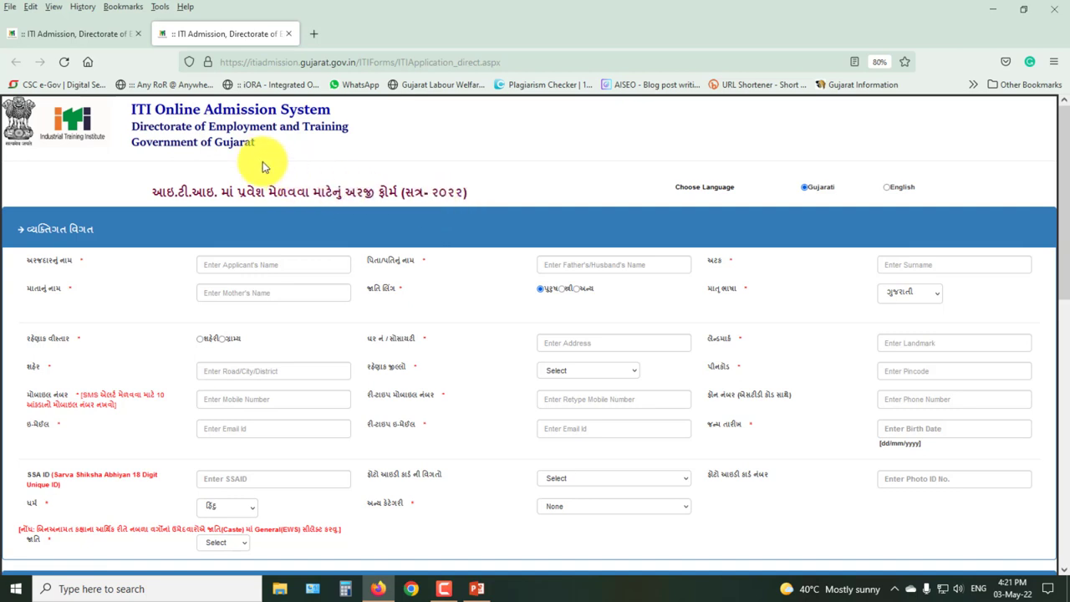
mouse_move(141, 175)
left_mouse_down()
mouse_move(171, 191)
mouse_move(303, 208)
left_mouse_up()
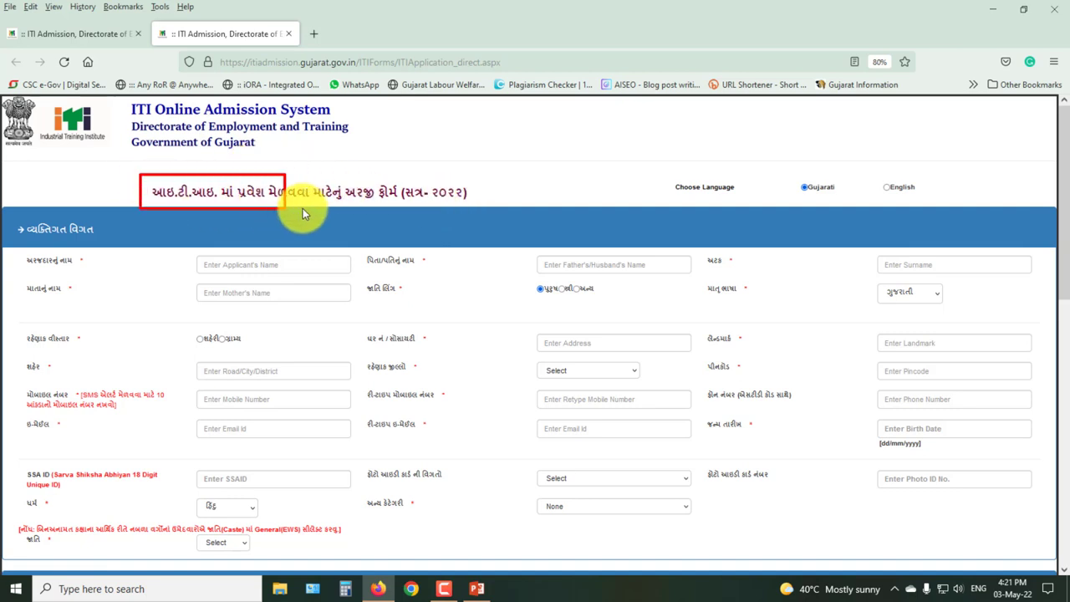
left_click_drag(375, 205, 479, 204)
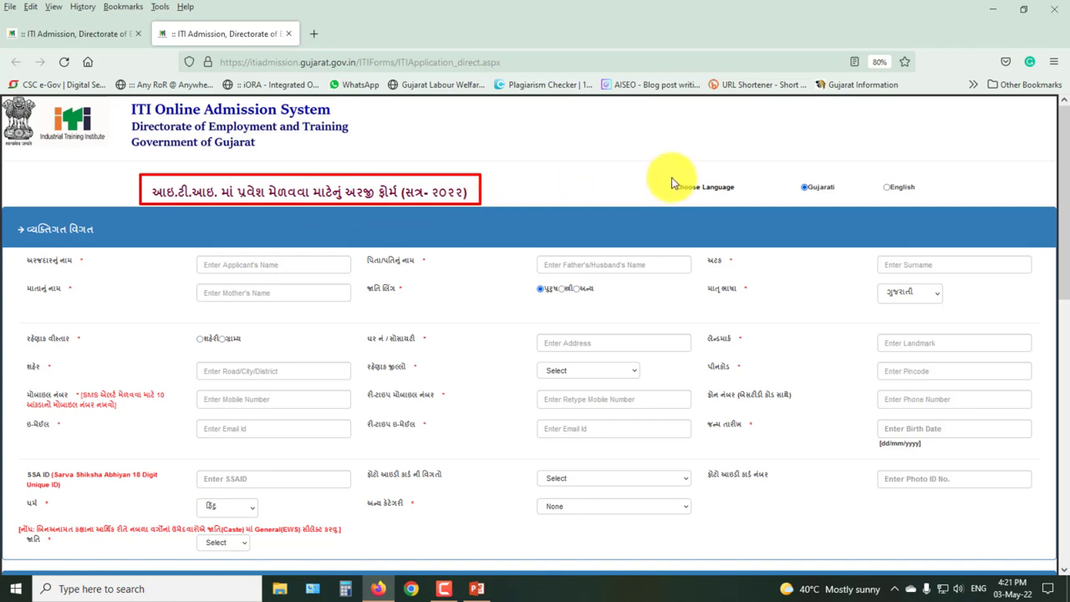
left_click_drag(657, 173, 928, 195)
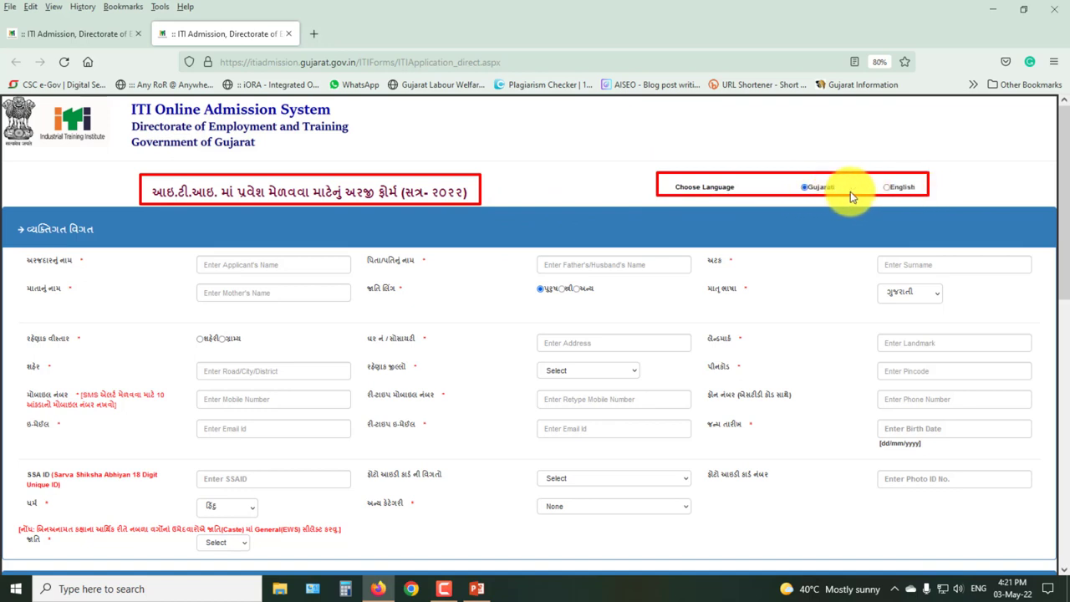
left_click_drag(877, 177, 918, 195)
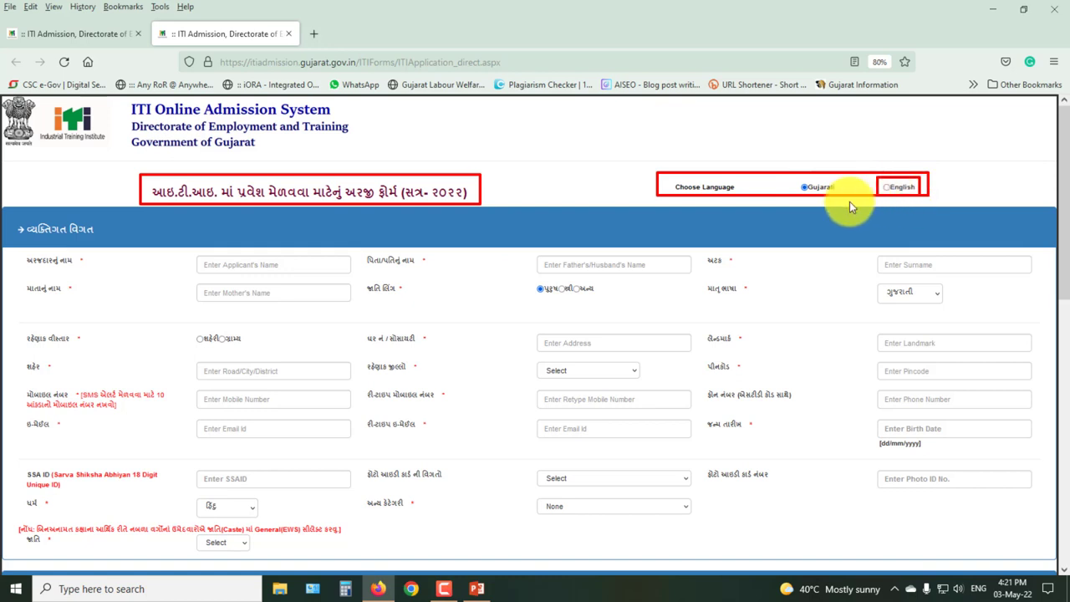
key("Escape")
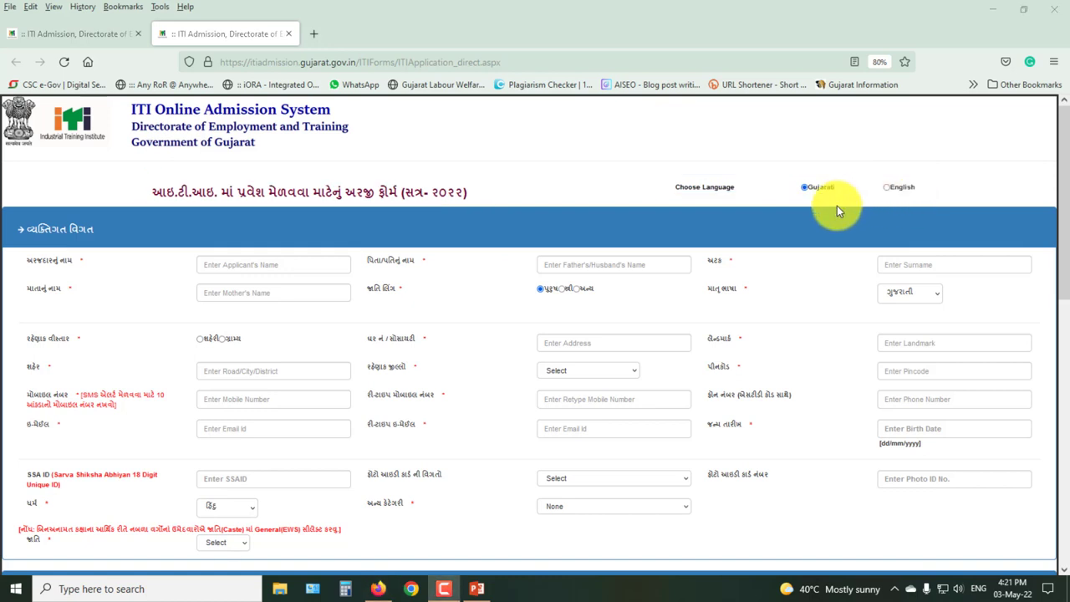
left_click(887, 187)
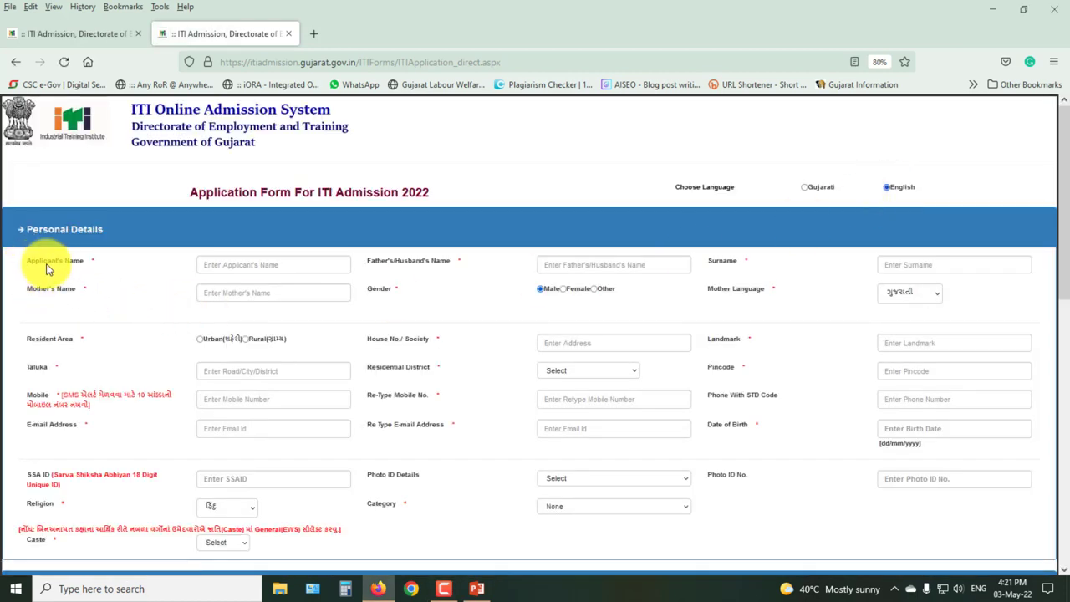
left_click(804, 189)
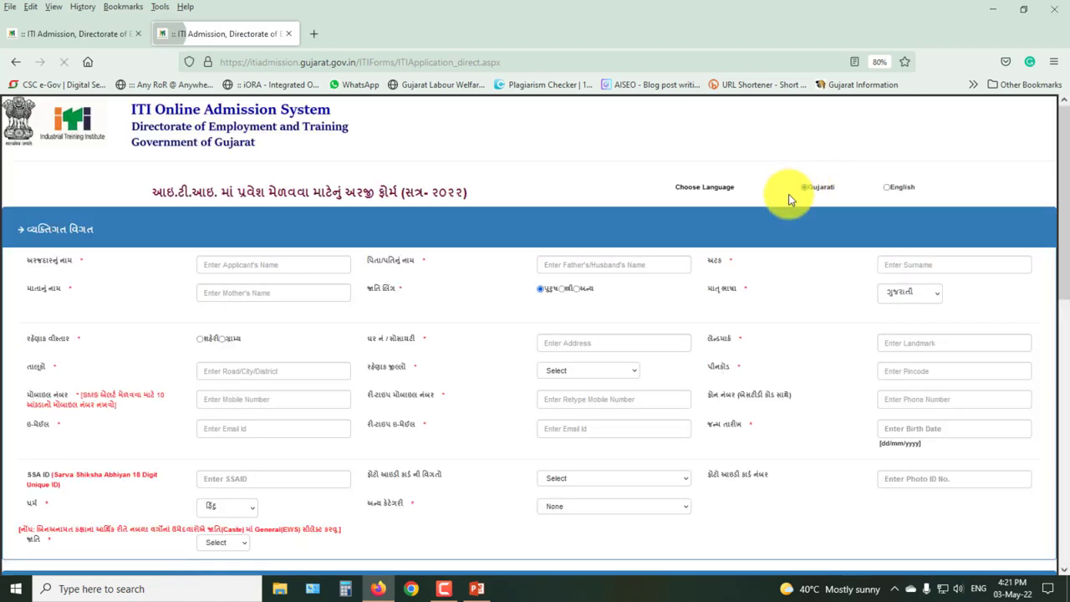
scroll(1062, 239, "down", 2)
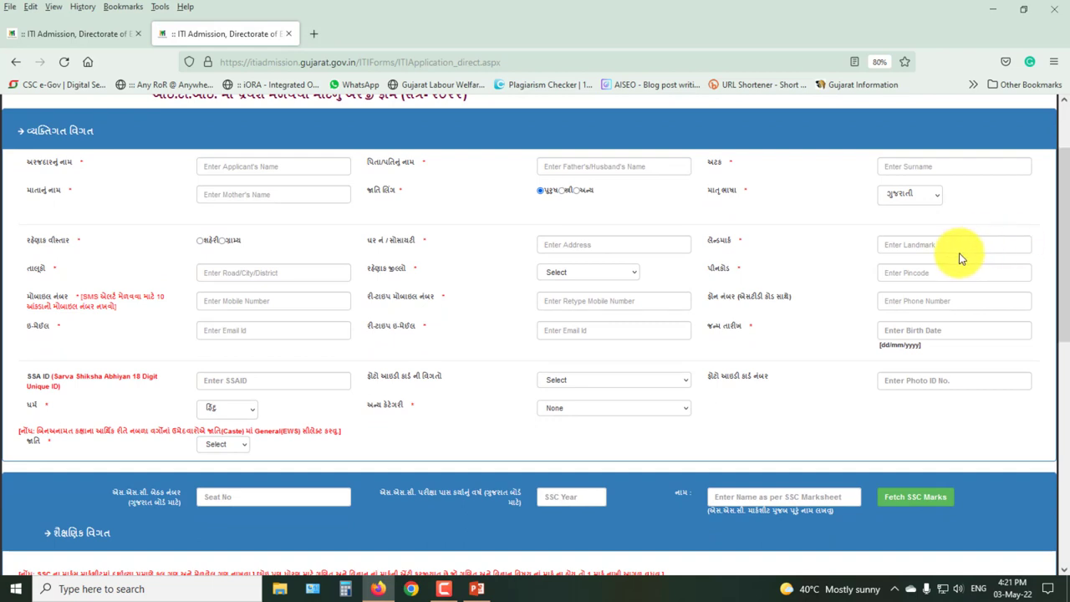
scroll(184, 221, "up", 1)
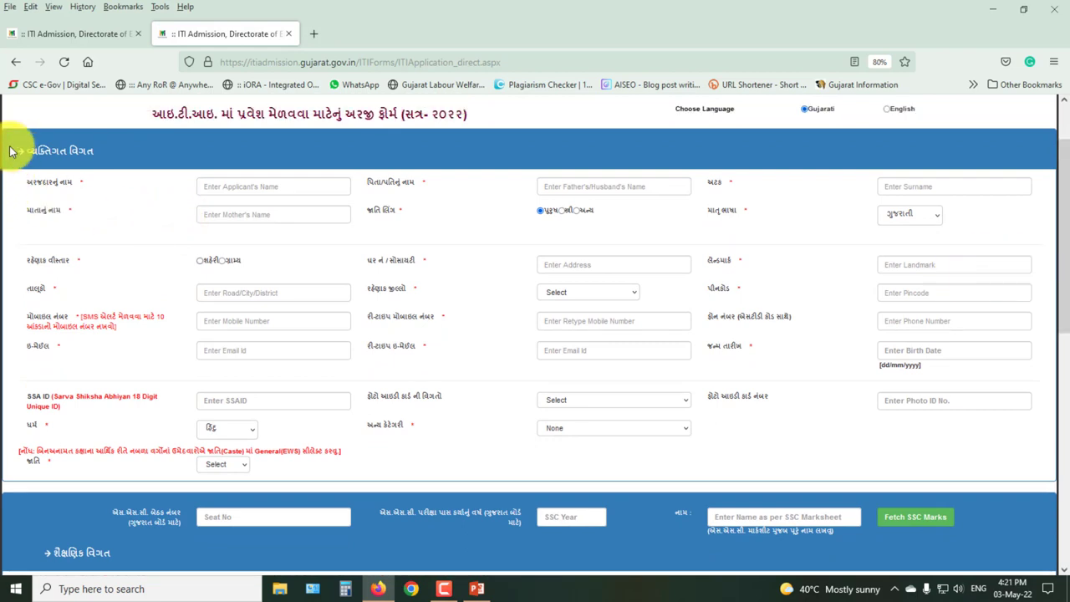
left_click_drag(2, 128, 133, 162)
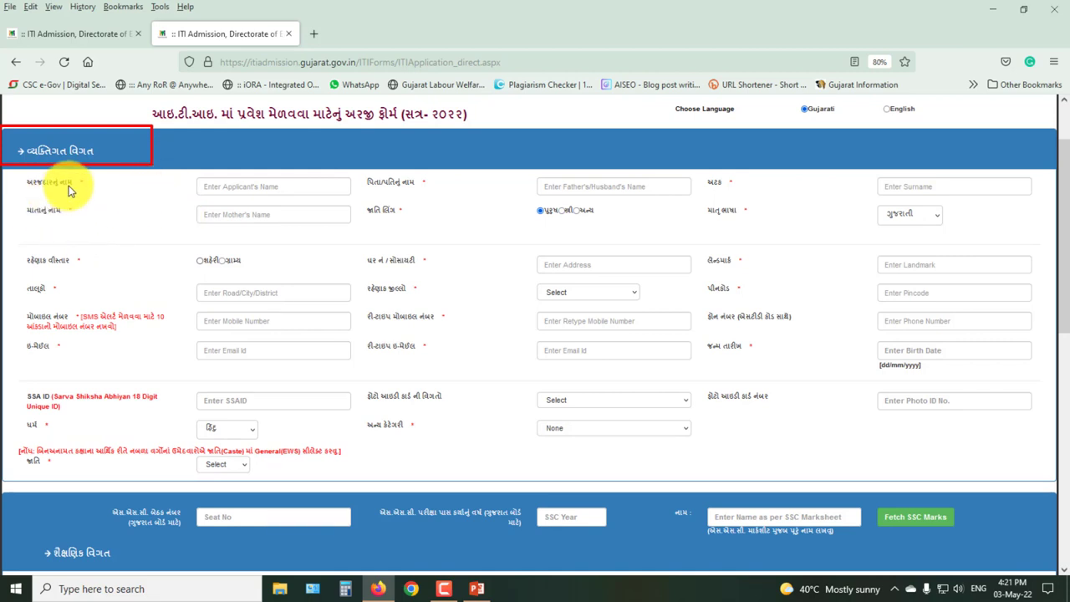
left_click_drag(68, 176, 88, 185)
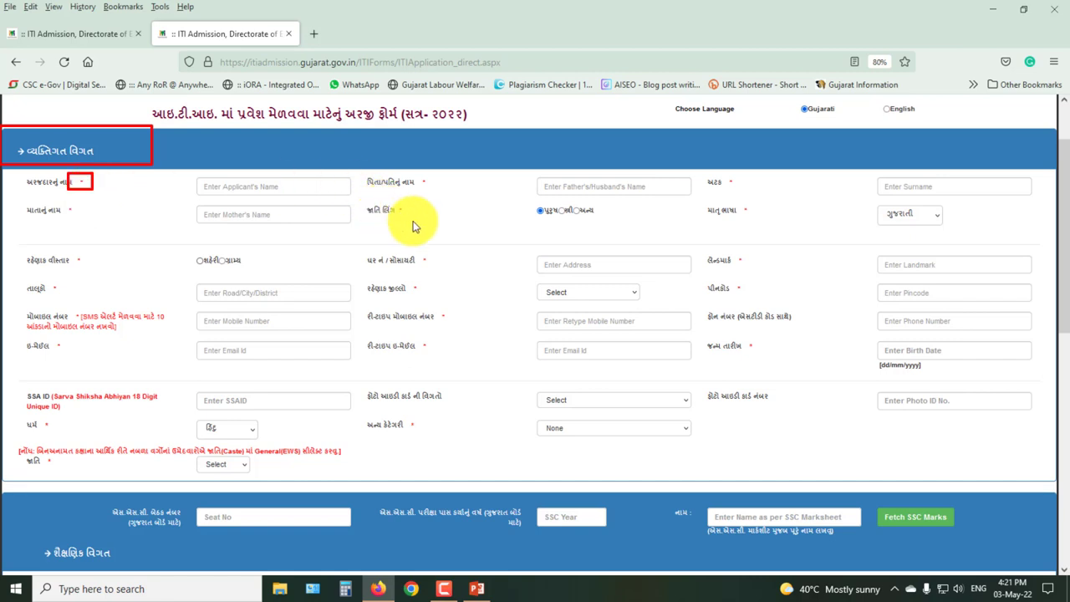
left_click_drag(395, 209, 406, 215)
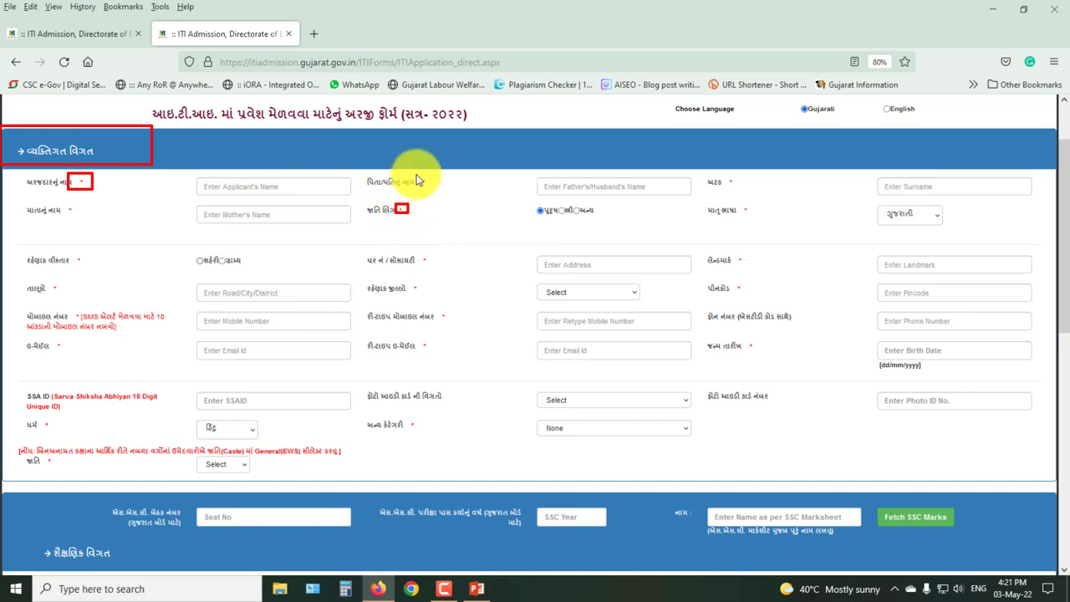
key("Escape")
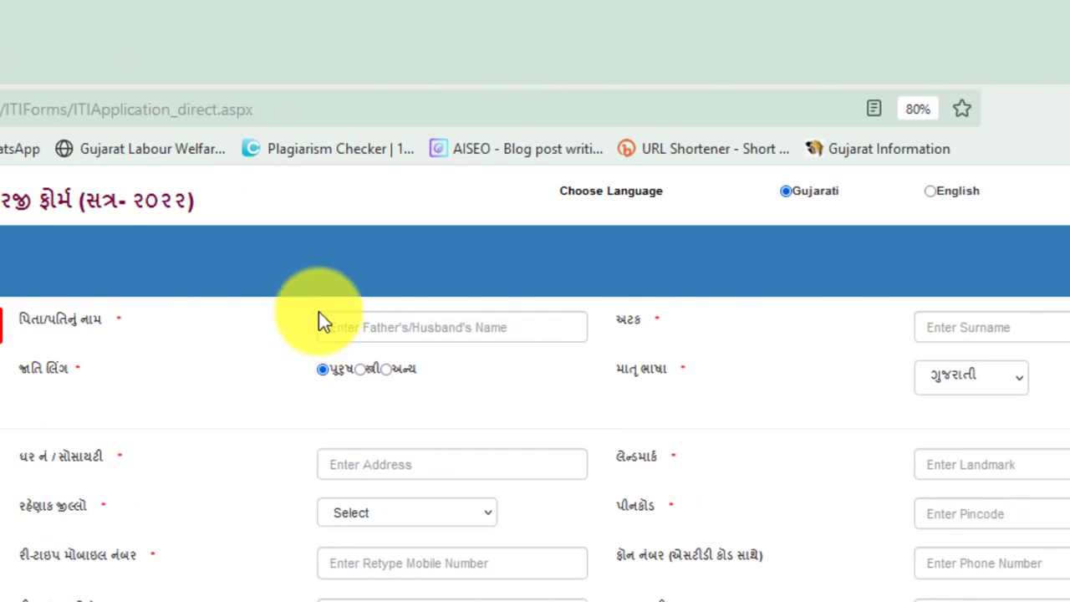
left_click_drag(316, 312, 594, 344)
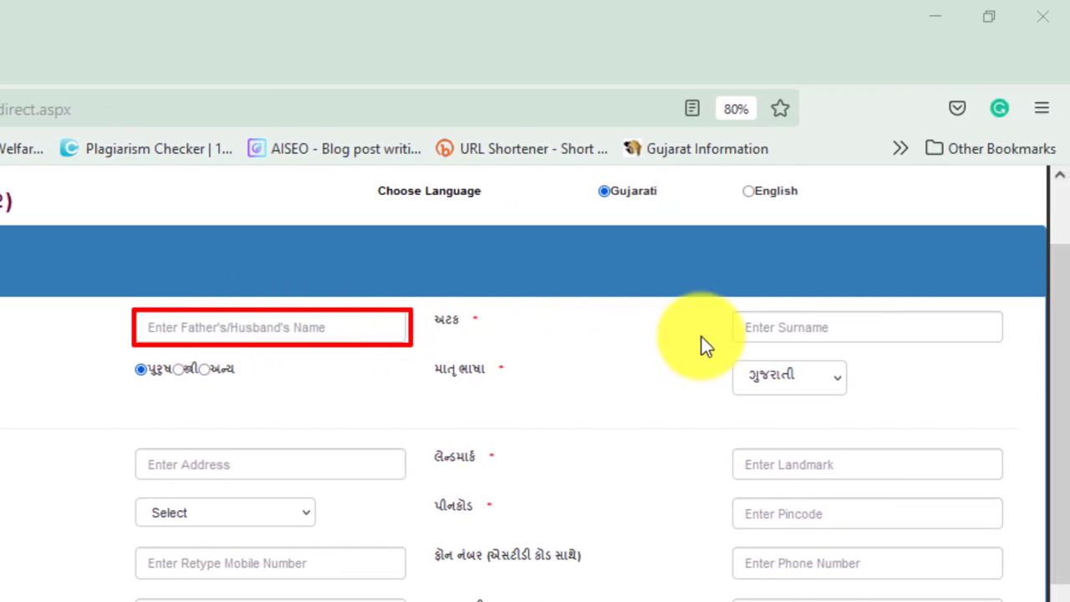
mouse_move(734, 309)
left_mouse_down()
mouse_move(821, 337)
mouse_move(999, 344)
left_mouse_up()
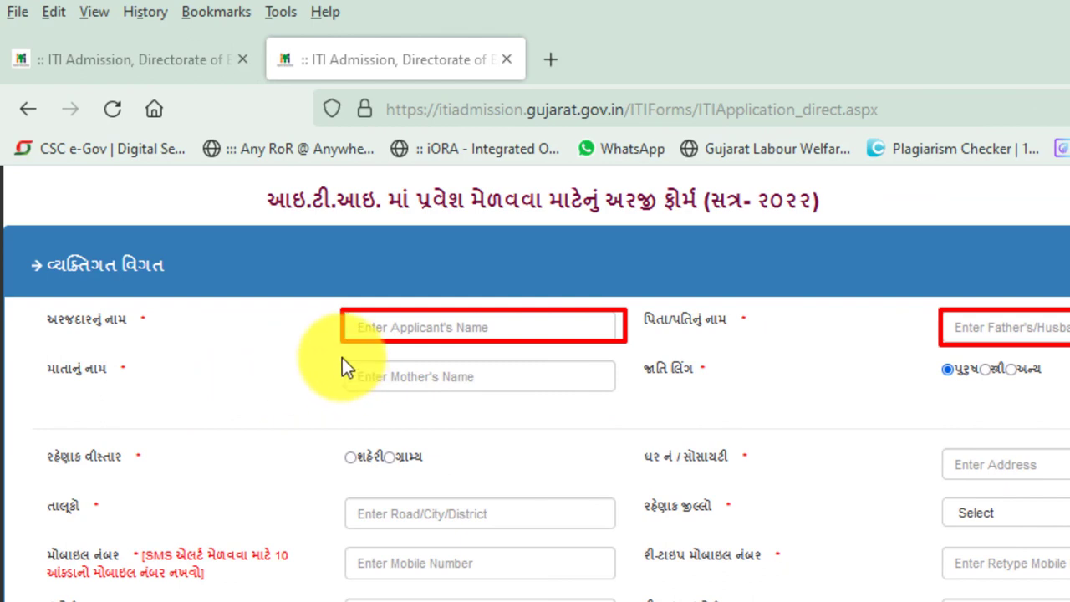
mouse_move(341, 358)
left_mouse_down()
mouse_move(593, 404)
mouse_move(621, 399)
left_mouse_up()
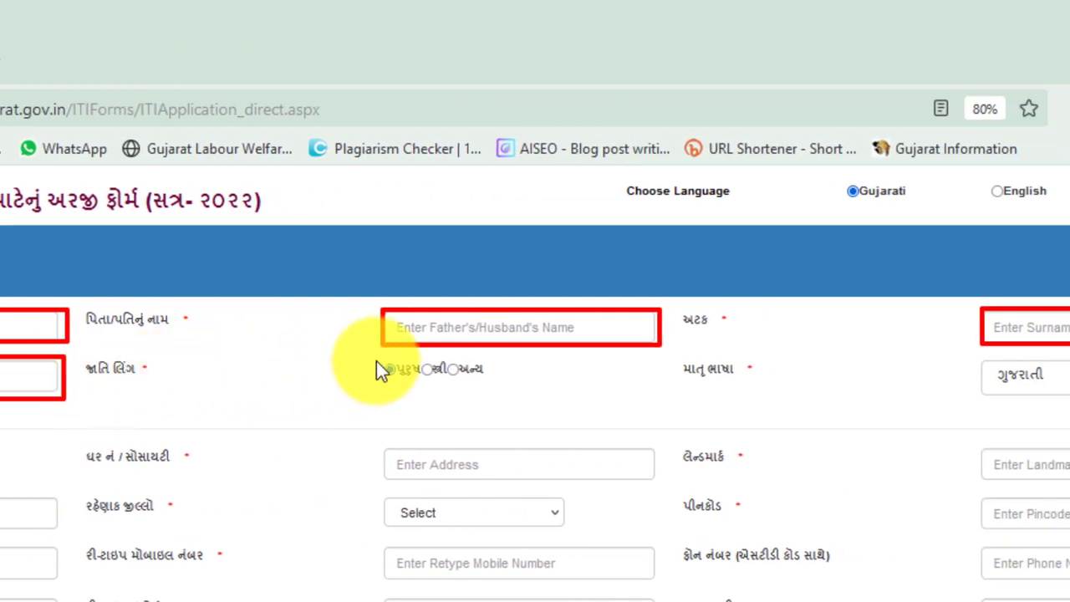
mouse_move(378, 352)
left_mouse_down()
mouse_move(441, 386)
mouse_move(489, 389)
left_mouse_up()
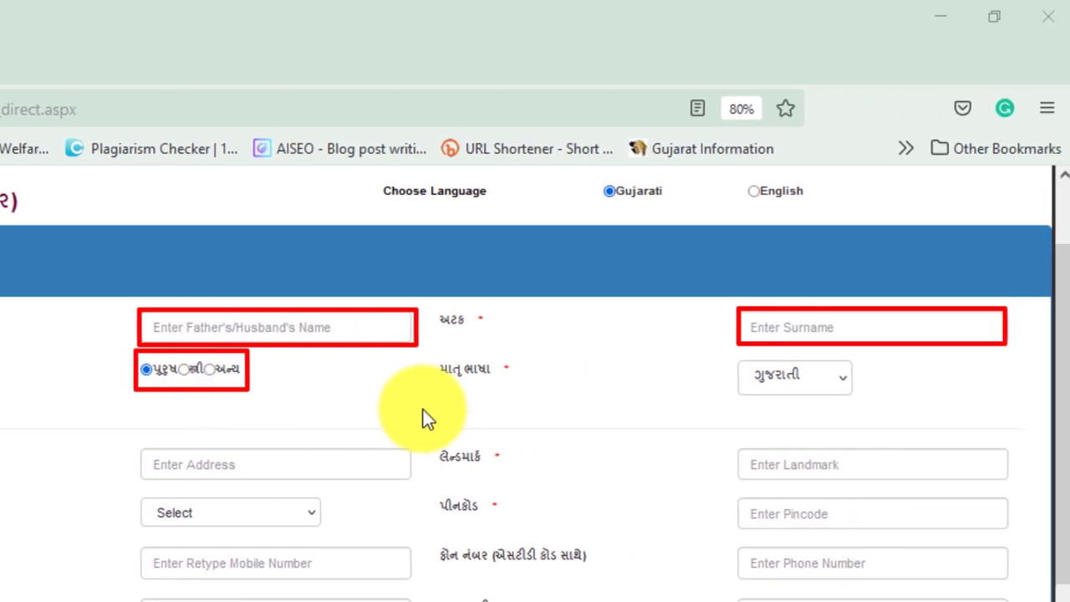
mouse_move(727, 353)
left_mouse_down()
mouse_move(789, 393)
mouse_move(848, 394)
mouse_move(840, 383)
left_mouse_up()
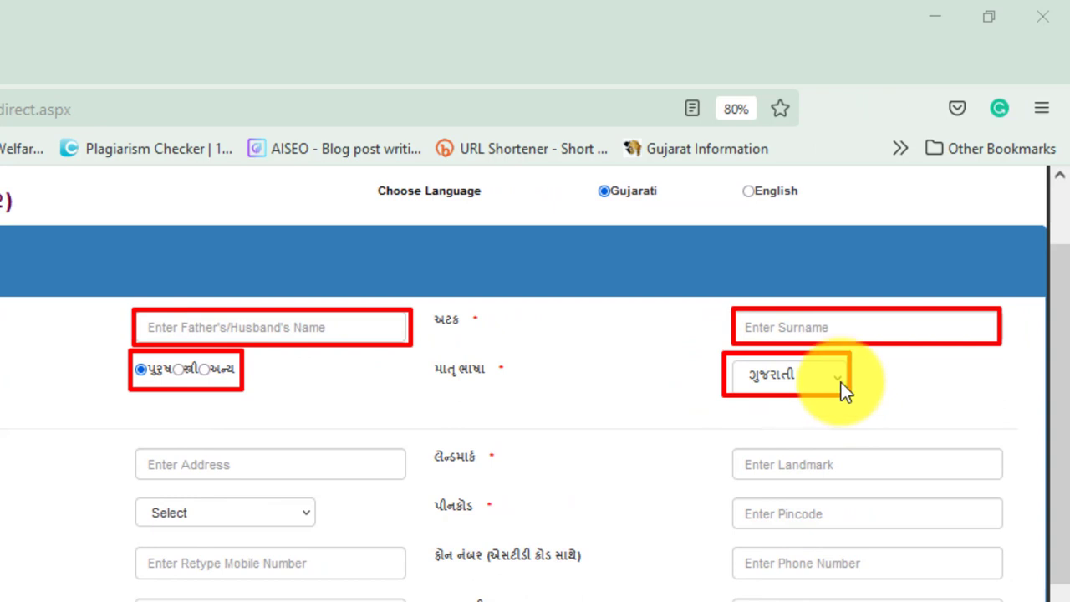
left_click(841, 380)
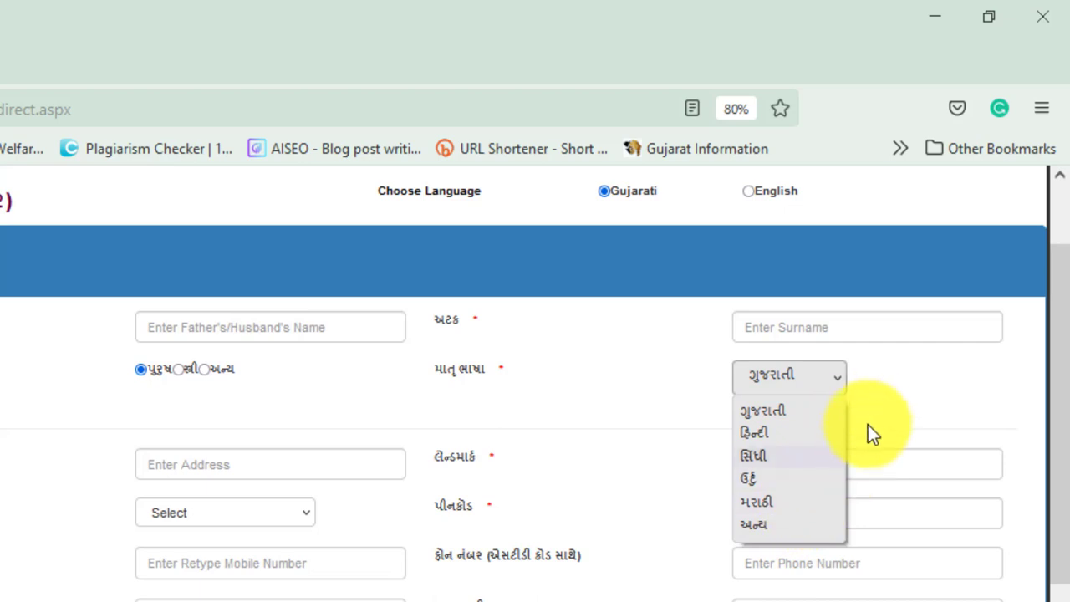
left_click(862, 373)
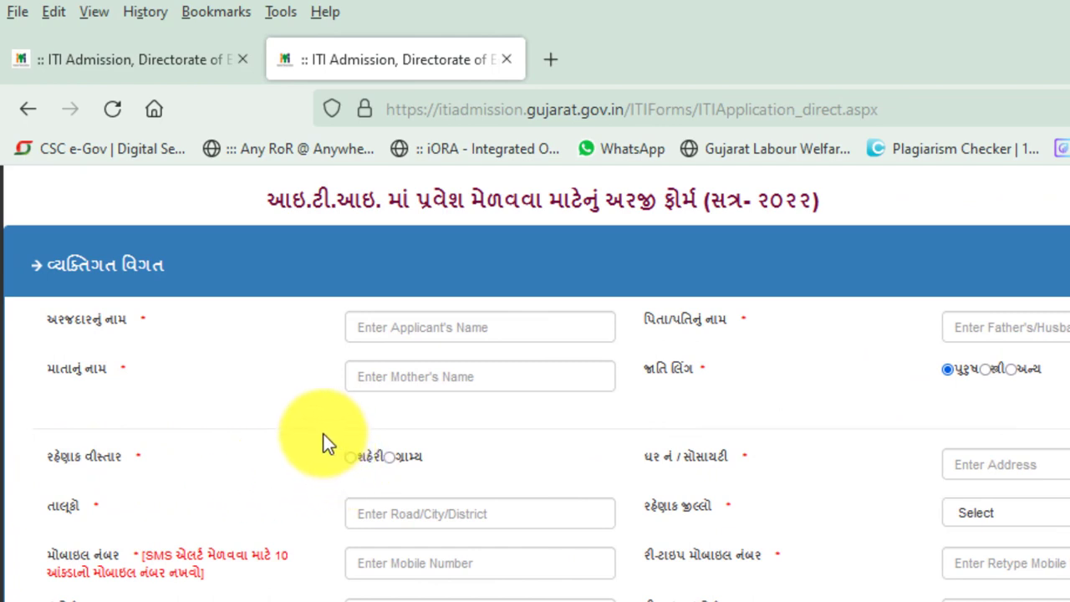
left_click_drag(323, 433, 452, 477)
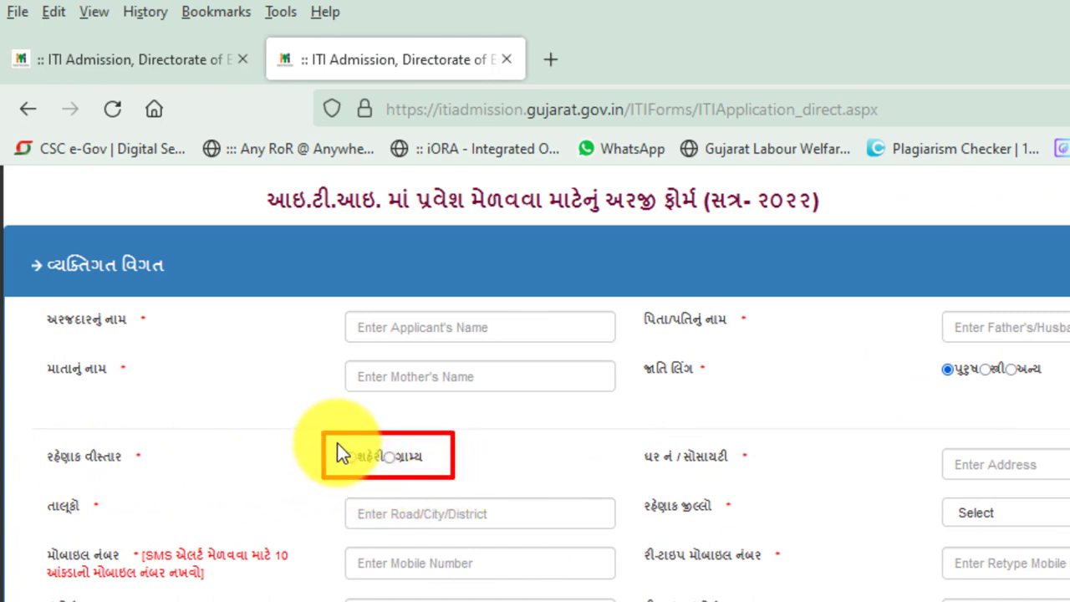
left_click_drag(337, 443, 382, 470)
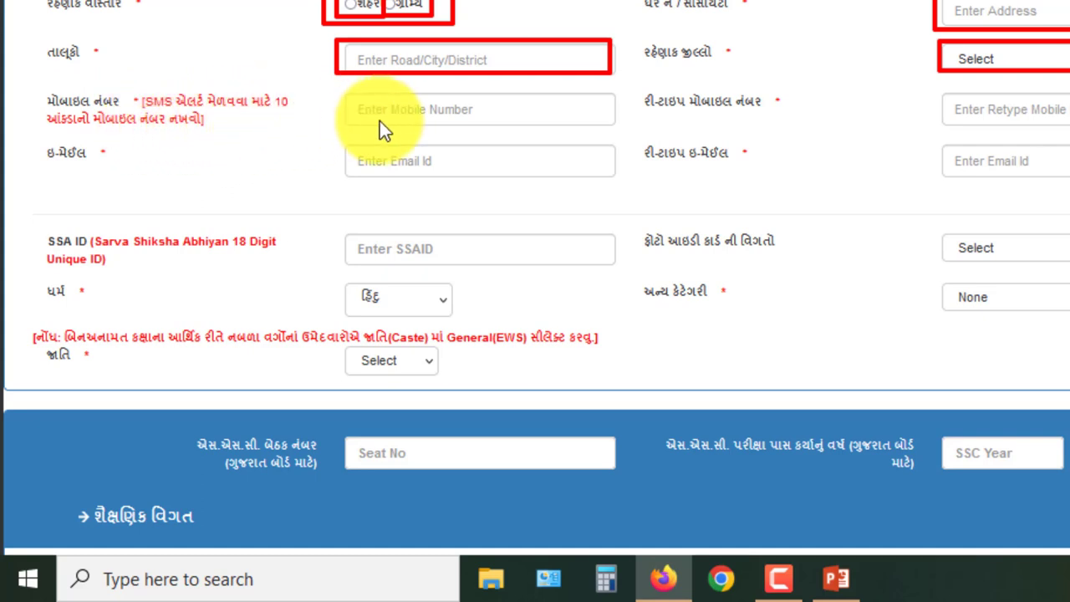
Outline in red the mobile, re-enter mobile, phone, e-mail, re-enter e-mail and Birth Date fields
left_click_drag(338, 88, 616, 126)
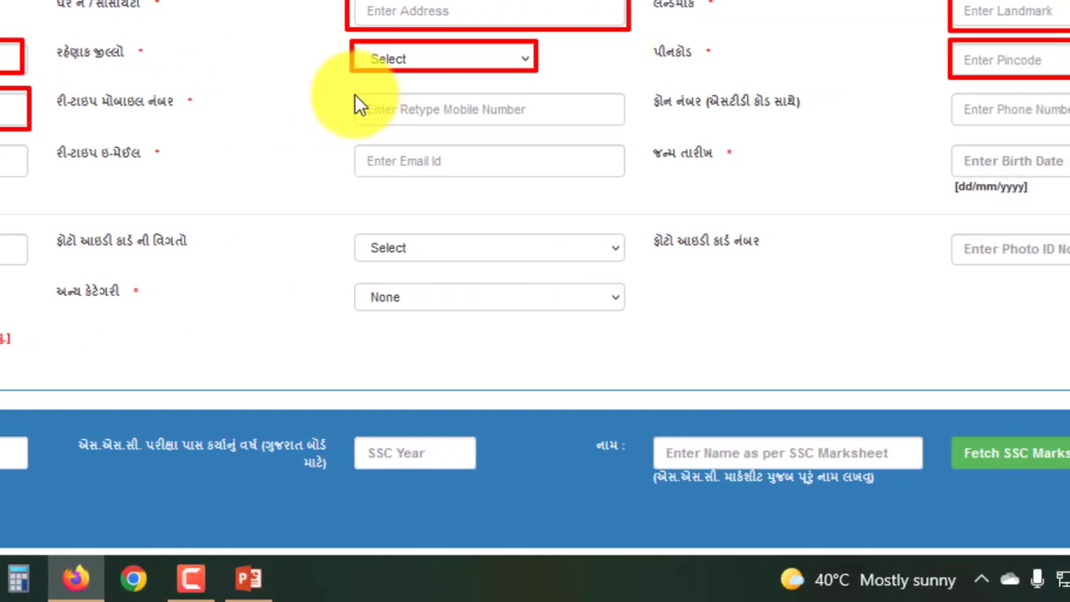
left_click_drag(355, 94, 630, 130)
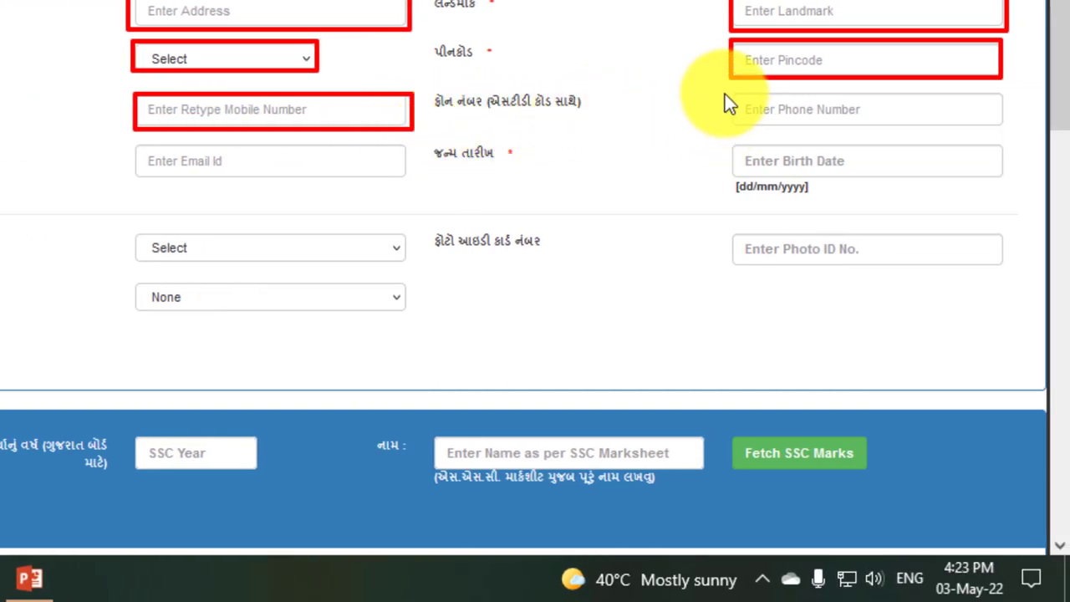
left_click_drag(725, 88, 1001, 131)
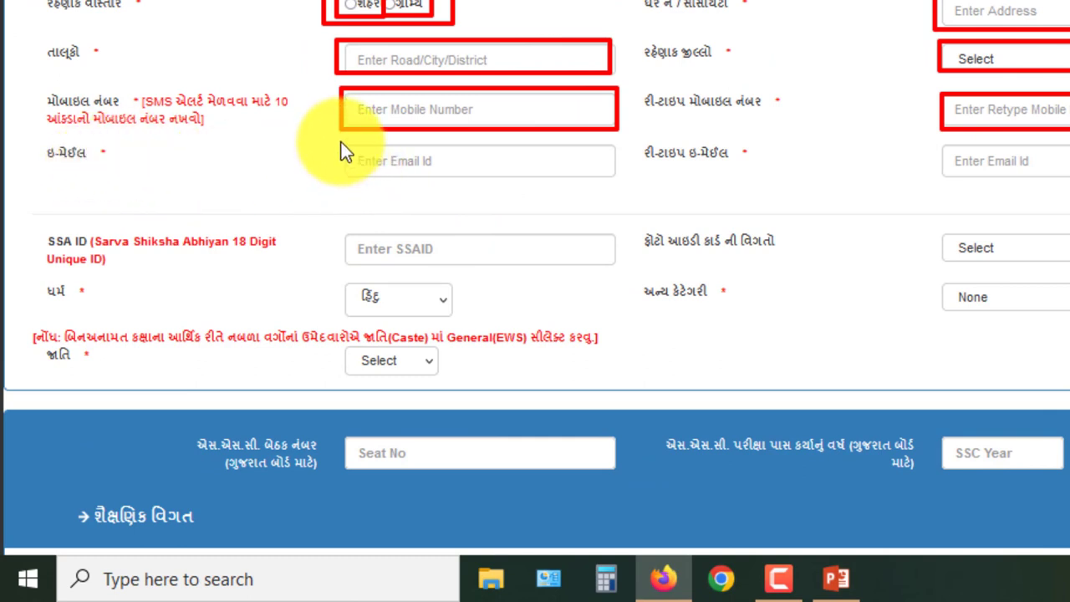
mouse_move(341, 142)
left_mouse_down()
mouse_move(412, 166)
mouse_move(612, 180)
left_mouse_up()
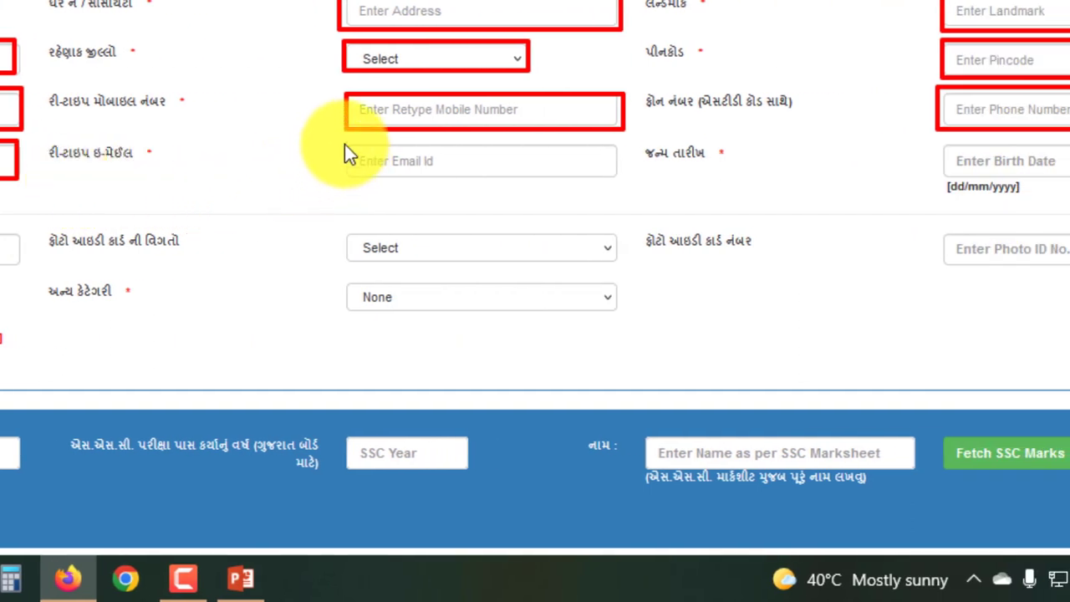
mouse_move(344, 142)
left_mouse_down()
mouse_move(446, 178)
mouse_move(630, 182)
left_mouse_up()
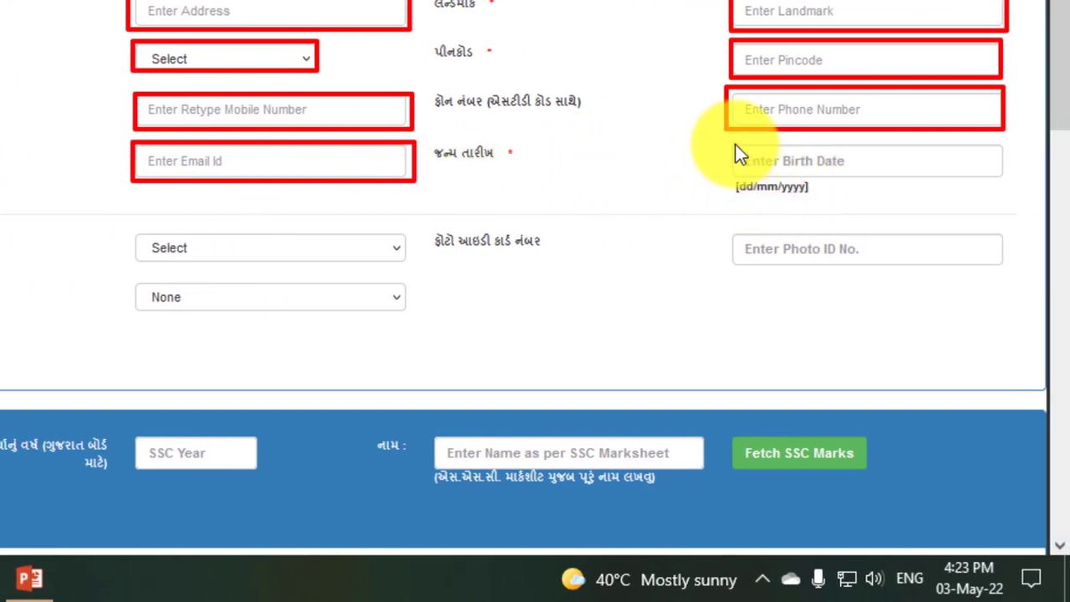
left_click_drag(735, 144, 1002, 181)
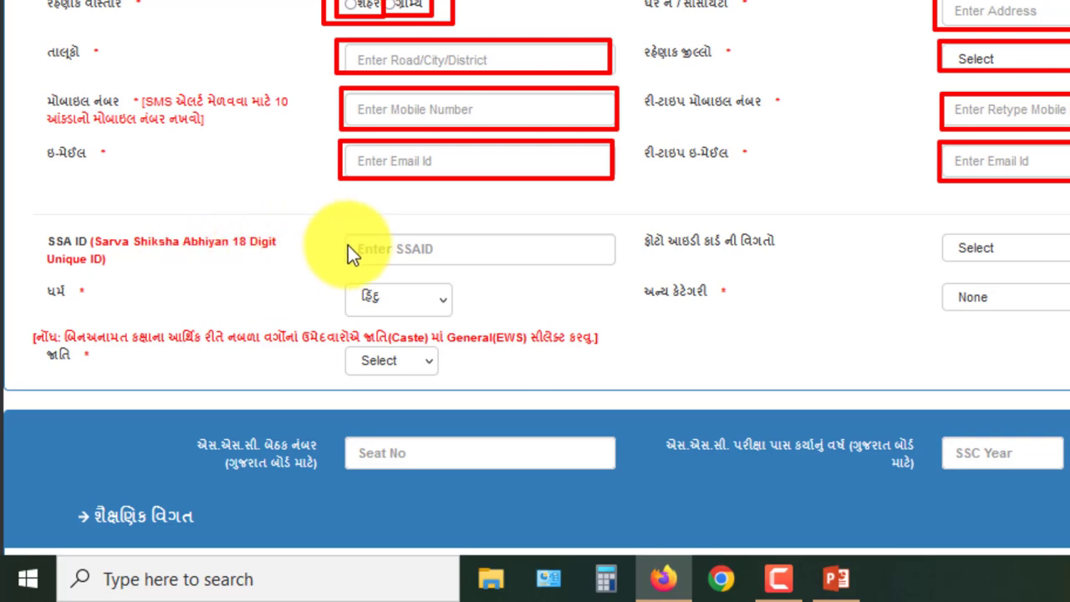
Outline the SSAID and photo ID type fields and view the photo ID types, leaving none chosen
left_click_drag(339, 233, 610, 269)
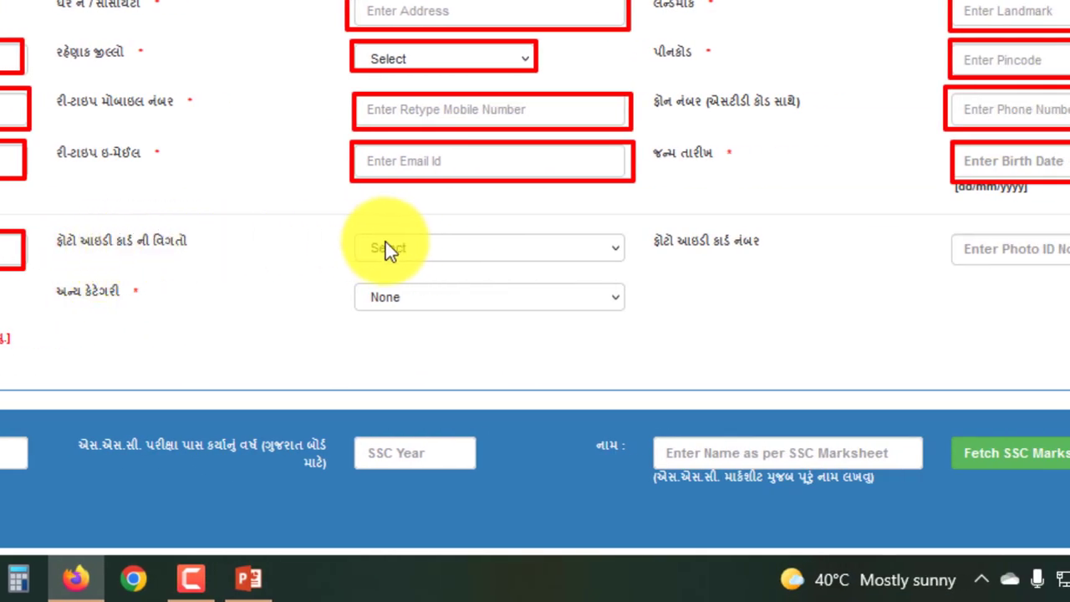
mouse_move(351, 231)
left_mouse_down()
mouse_move(473, 260)
mouse_move(626, 262)
left_mouse_up()
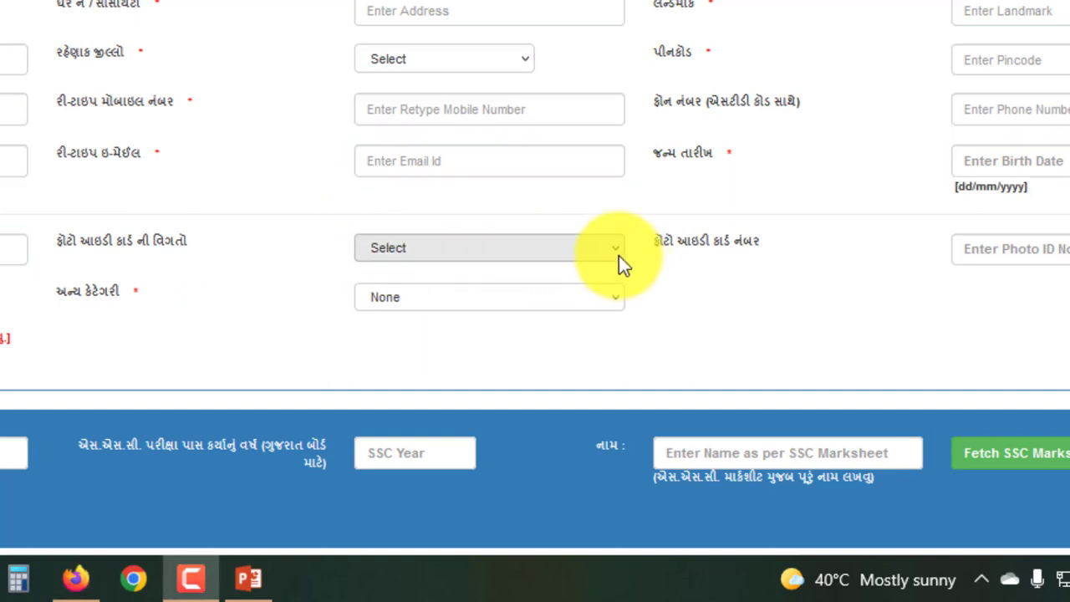
left_click(616, 253)
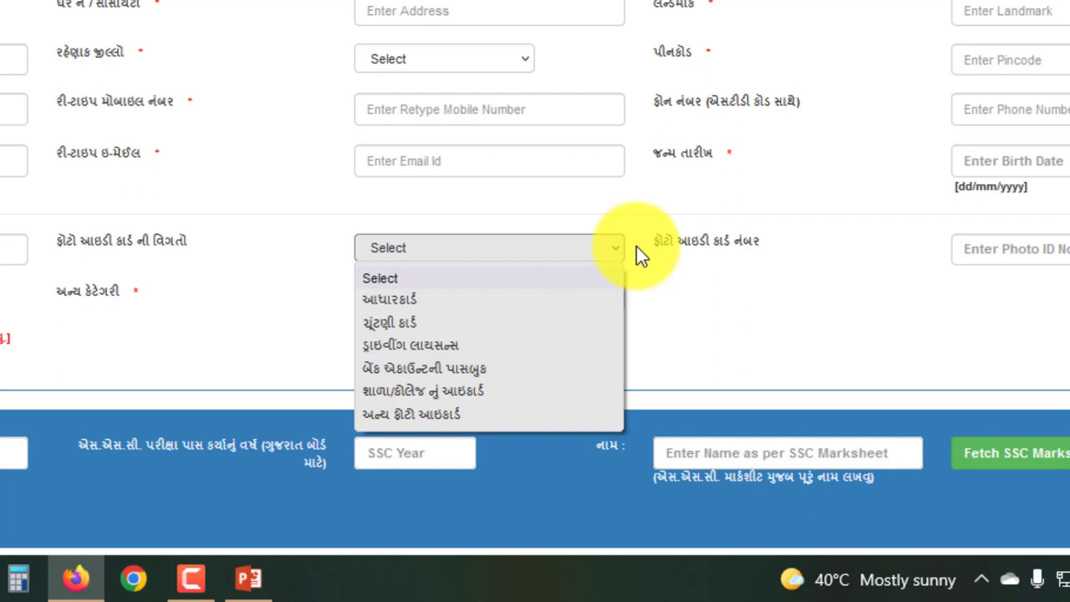
left_click(636, 245)
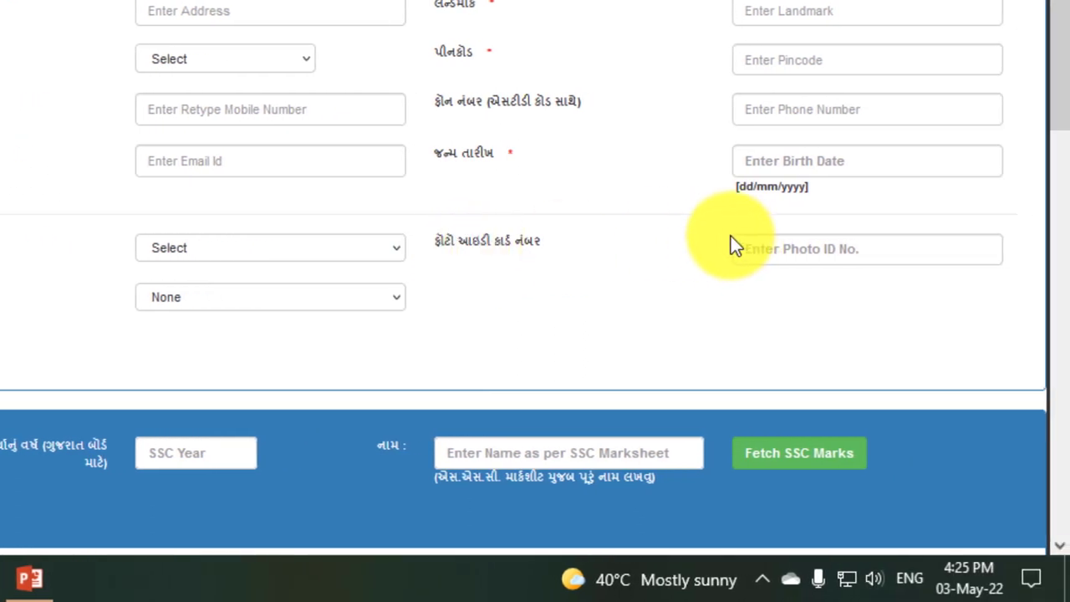
Outline the photo ID number and religion fields, clear the outlines, and show the religion options
mouse_move(727, 232)
left_mouse_down()
mouse_move(812, 259)
mouse_move(1003, 267)
left_mouse_up()
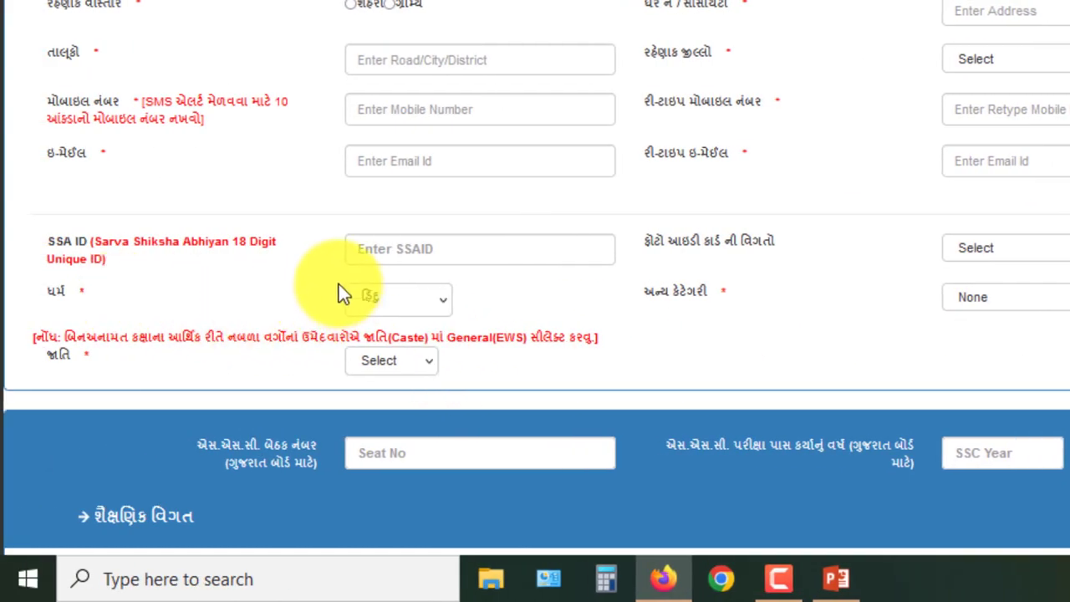
left_click_drag(338, 284, 455, 316)
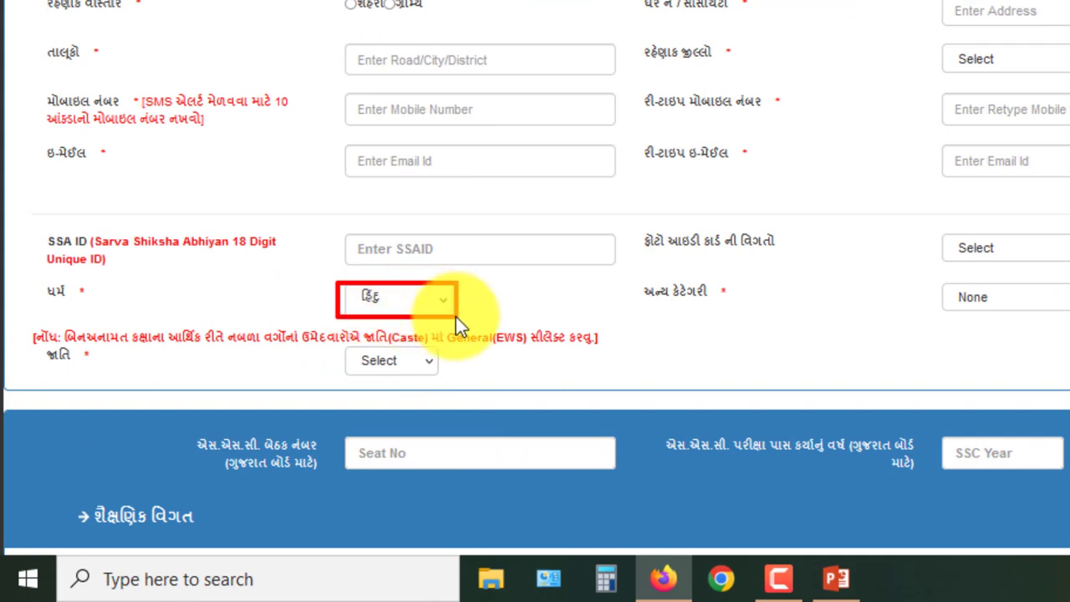
key("Escape")
left_click(447, 298)
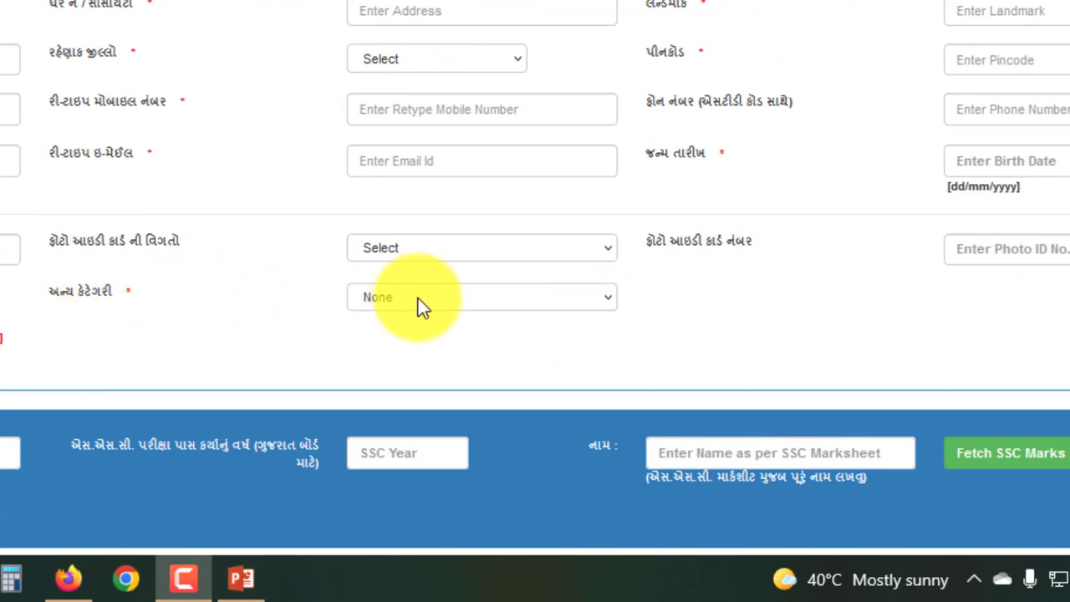
left_click(611, 298)
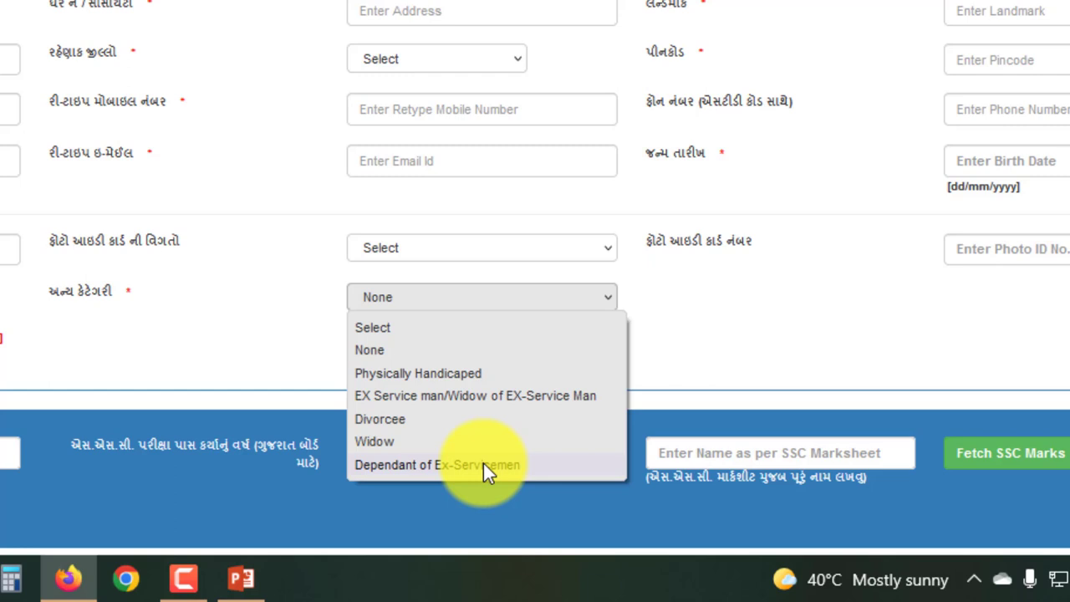
left_click(299, 323)
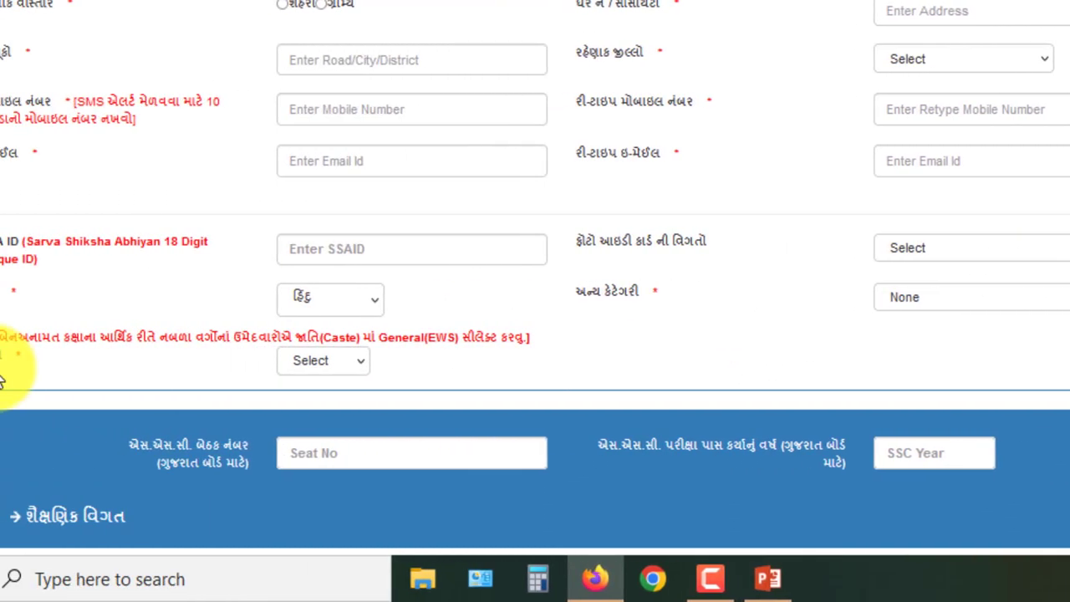
left_click(189, 364)
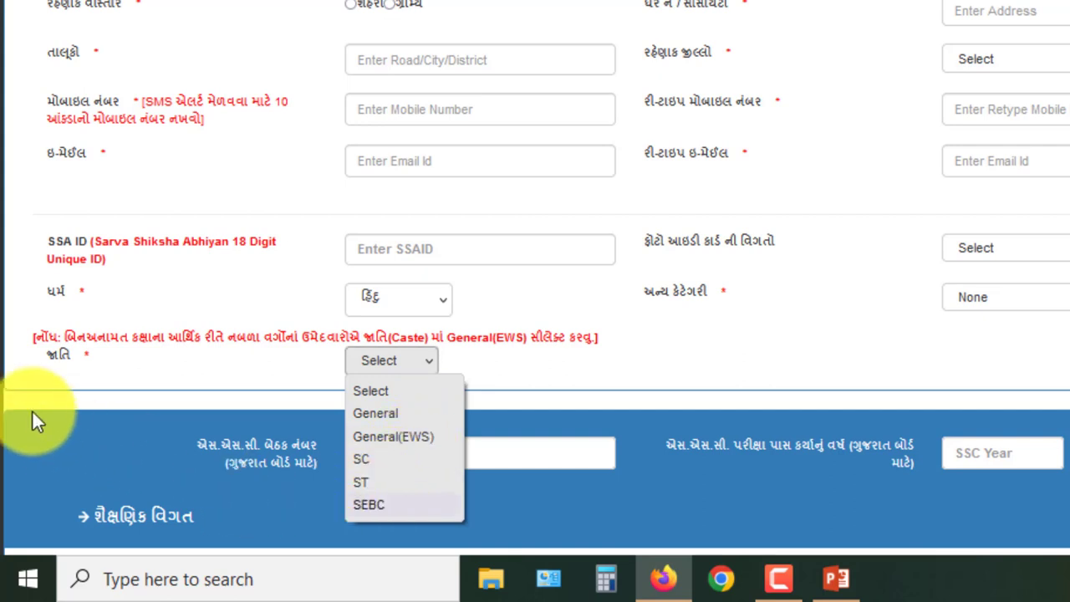
left_click(120, 355)
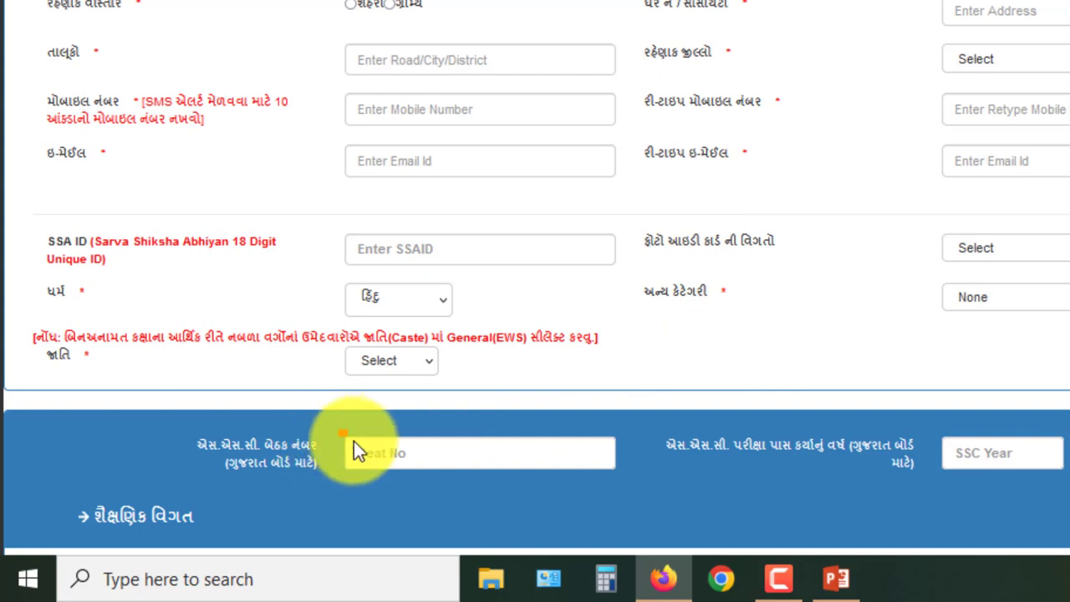
Outline the SSC seat number, passing year, marksheet name and Fetch SSC Marks fields, then the SSC details row
left_click_drag(340, 435, 616, 474)
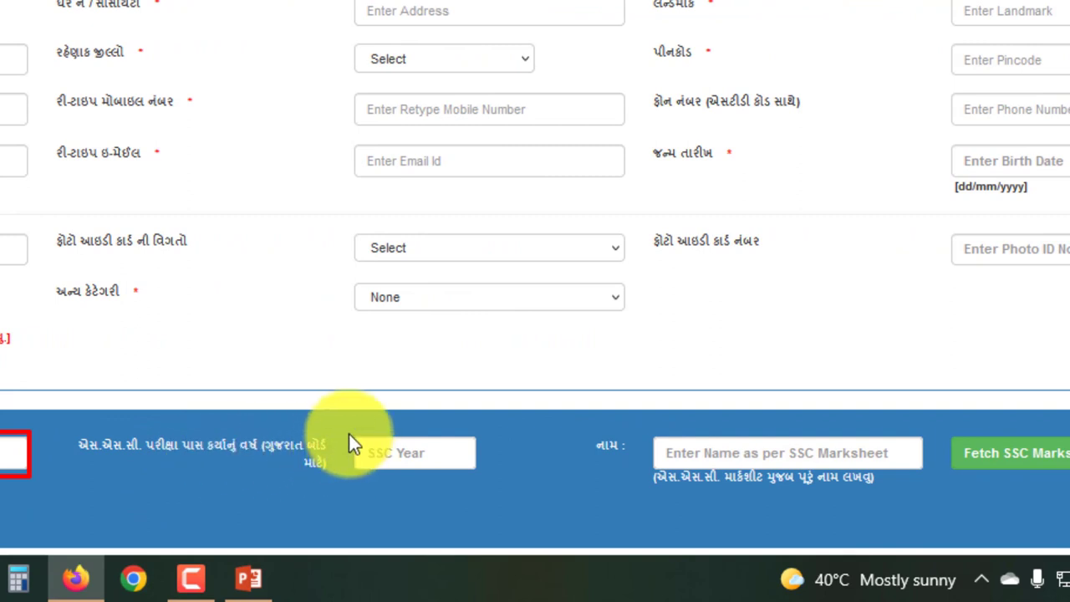
mouse_move(350, 434)
left_mouse_down()
mouse_move(432, 468)
mouse_move(481, 472)
left_mouse_up()
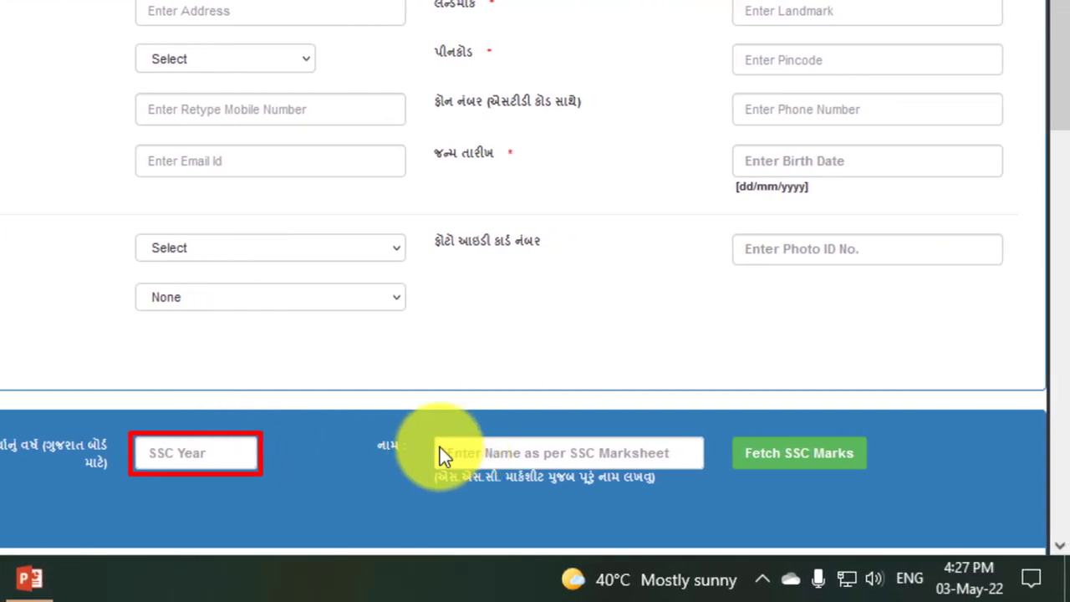
left_click_drag(434, 430, 703, 468)
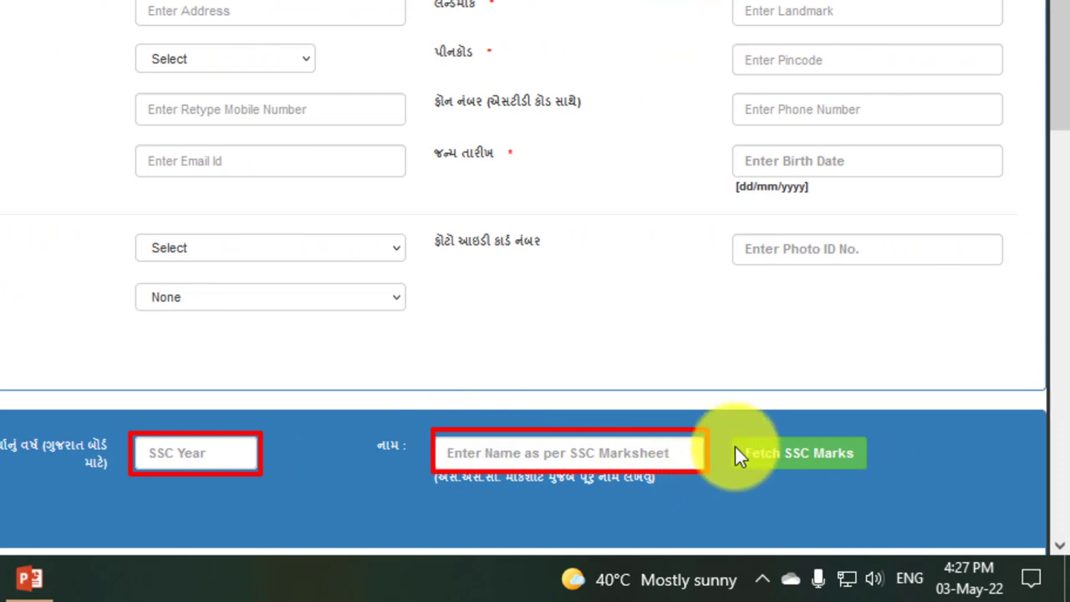
mouse_move(726, 429)
left_mouse_down()
mouse_move(824, 470)
mouse_move(869, 472)
left_mouse_up()
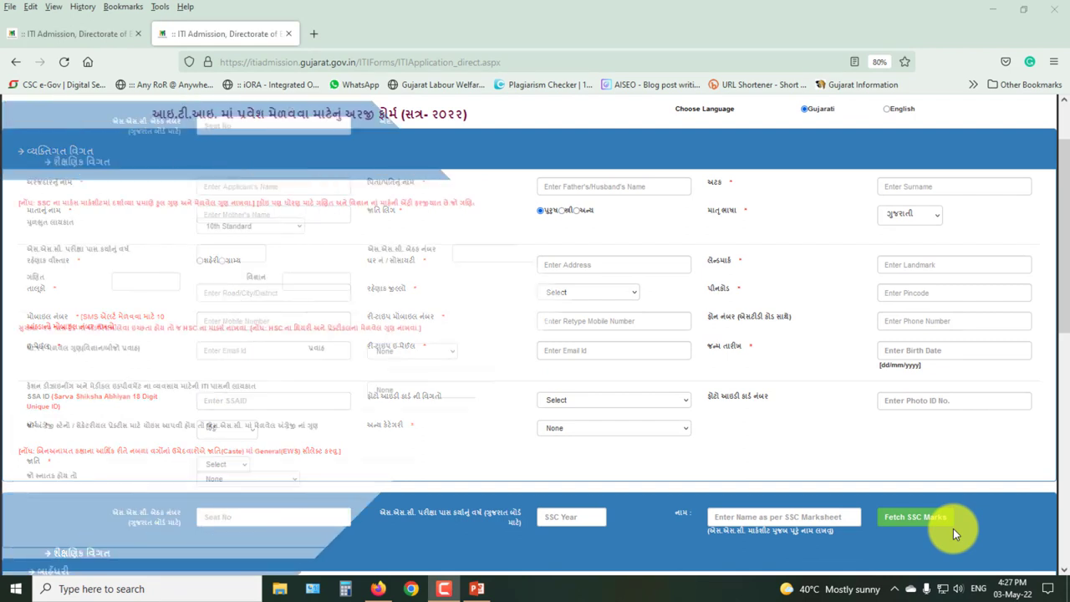
scroll(953, 528, "down", 5)
mouse_move(447, 132)
left_mouse_down()
mouse_move(878, 164)
mouse_move(967, 158)
left_mouse_up()
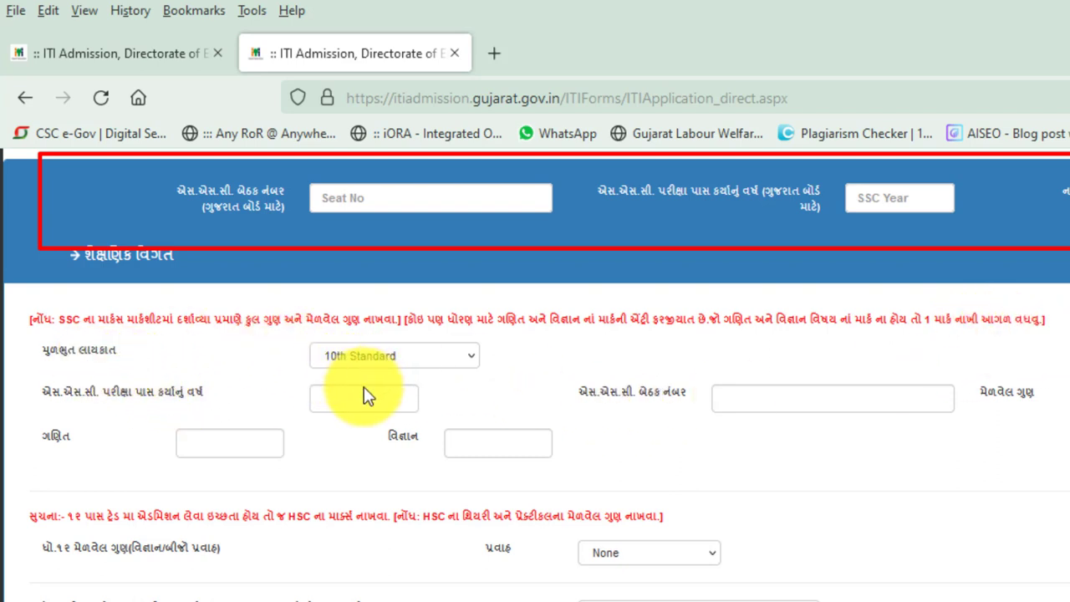
Check the qualification choices and keep 10th Standard selected
left_click(477, 358)
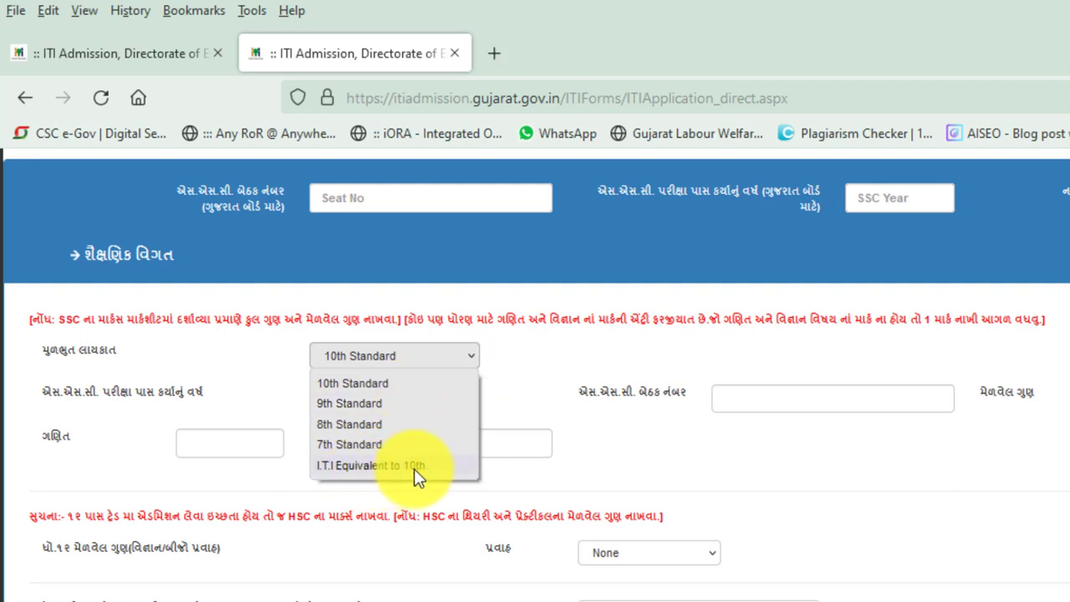
left_click(493, 359)
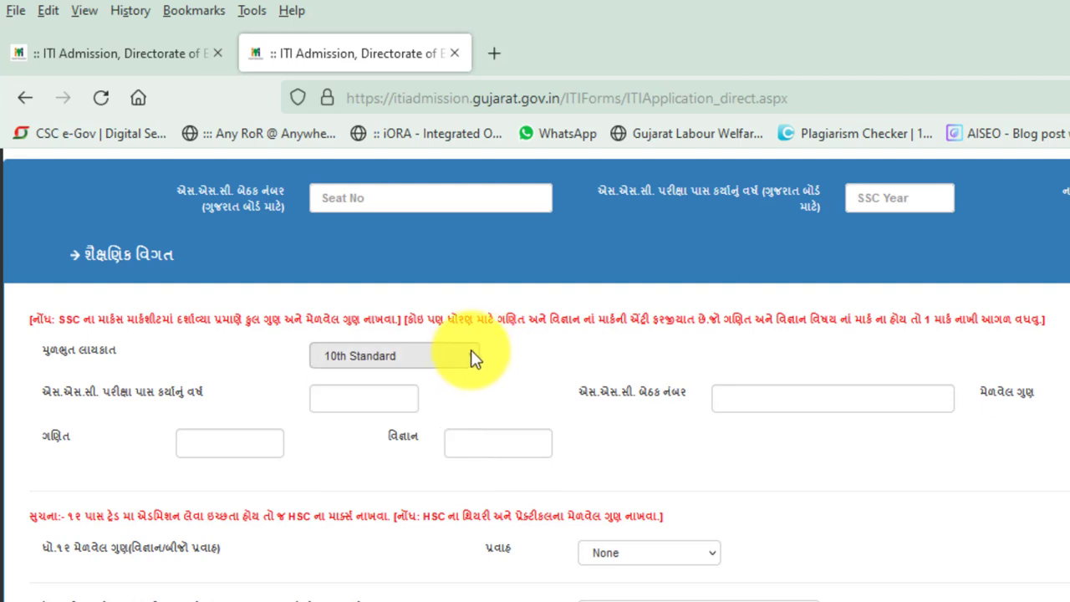
left_click(471, 355)
left_click(371, 384)
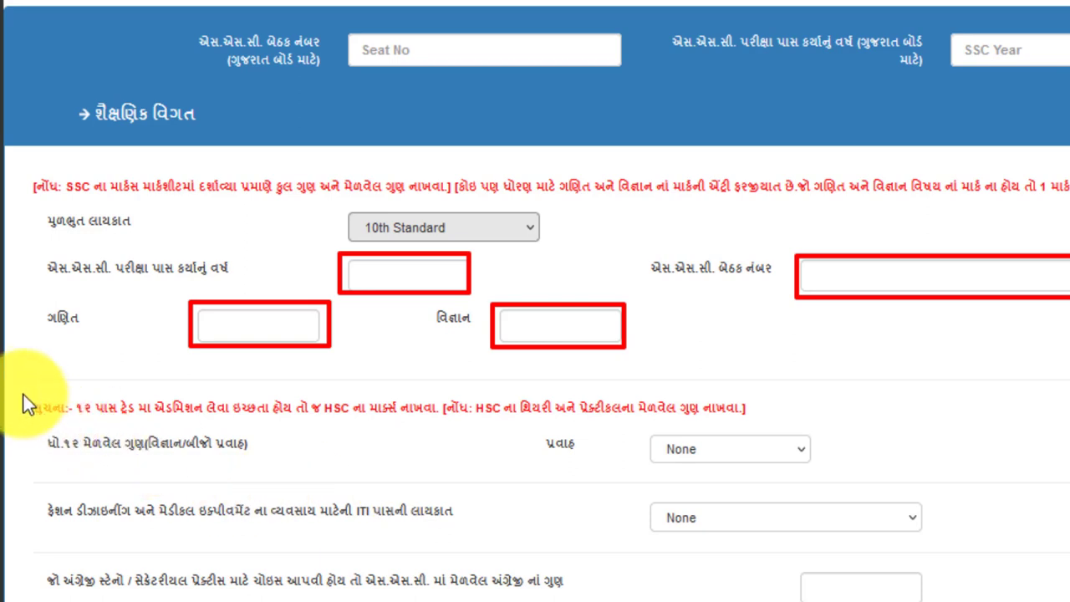
left_click_drag(18, 385, 832, 483)
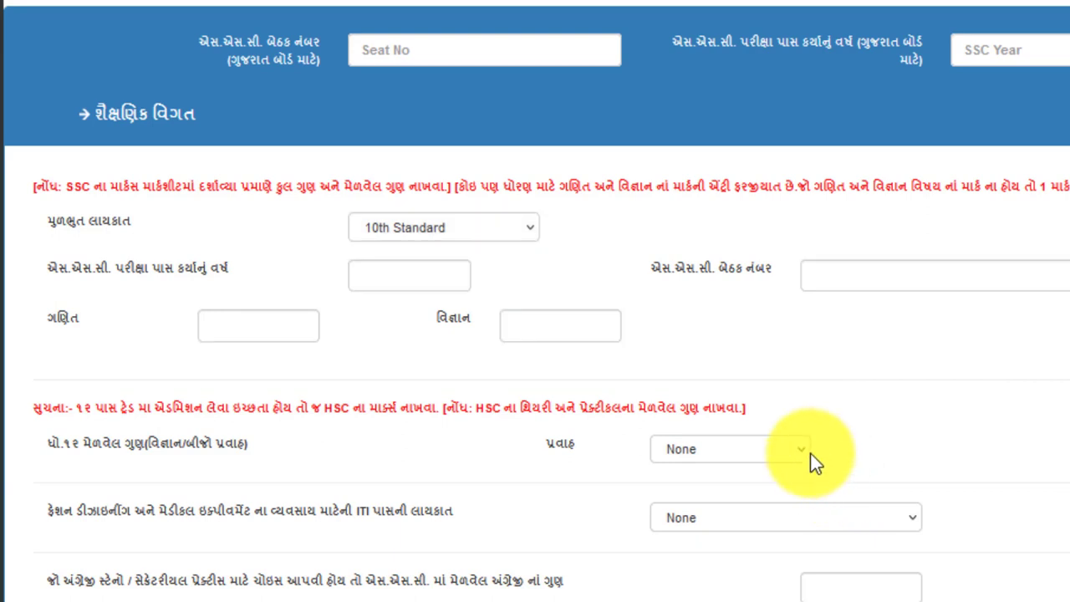
left_click(806, 452)
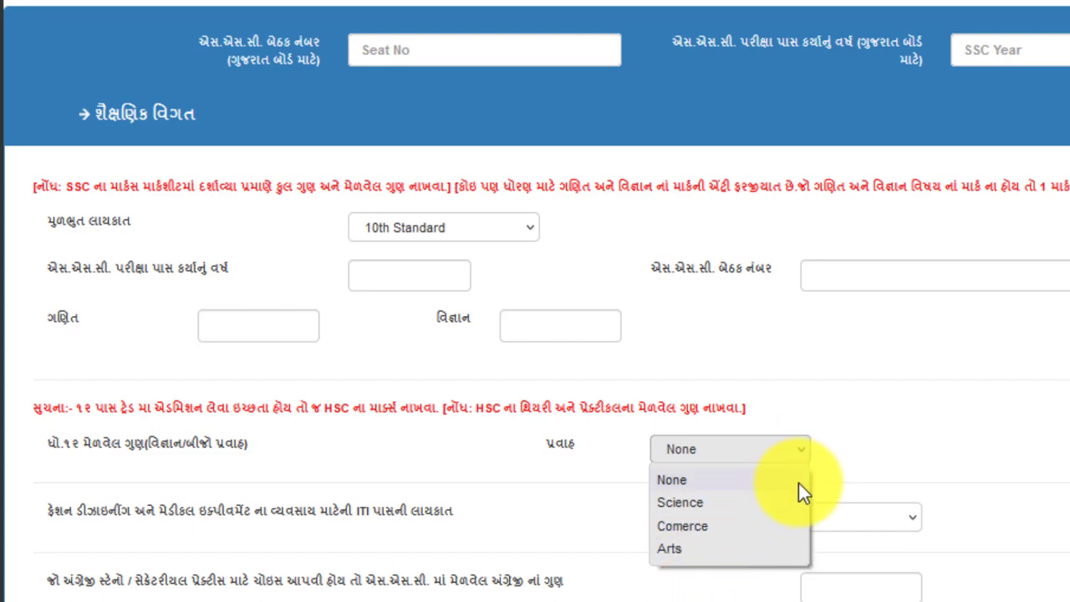
left_click(829, 450)
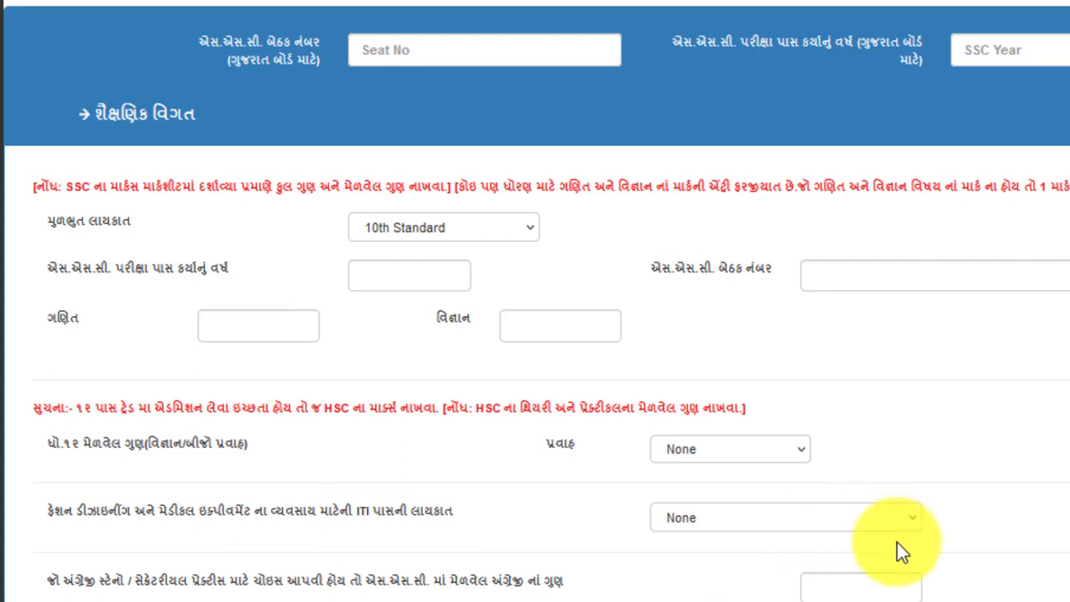
left_click(914, 520)
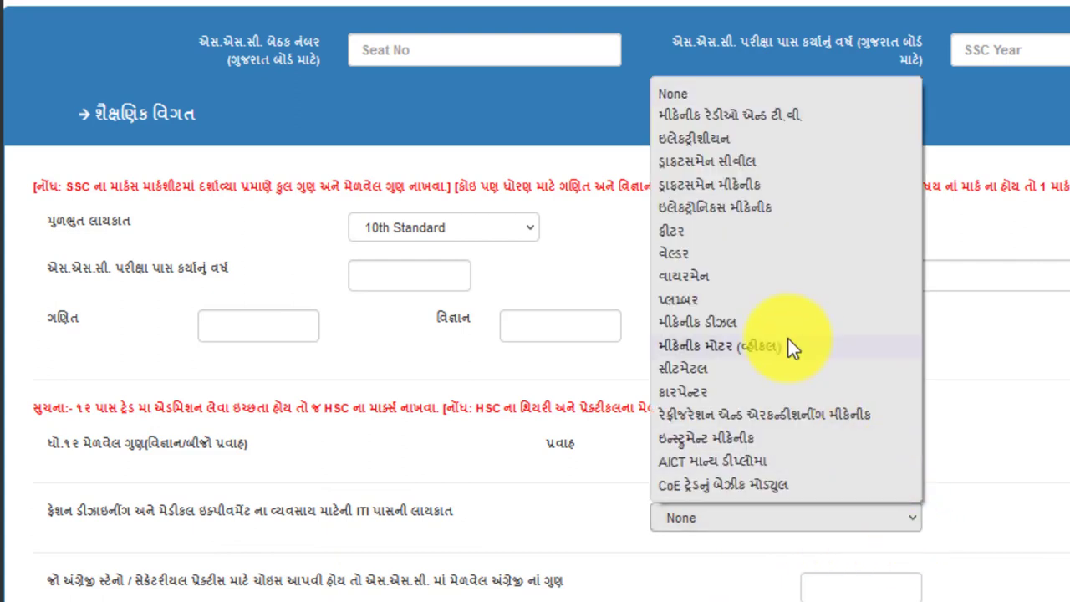
scroll(886, 493, "down", 1)
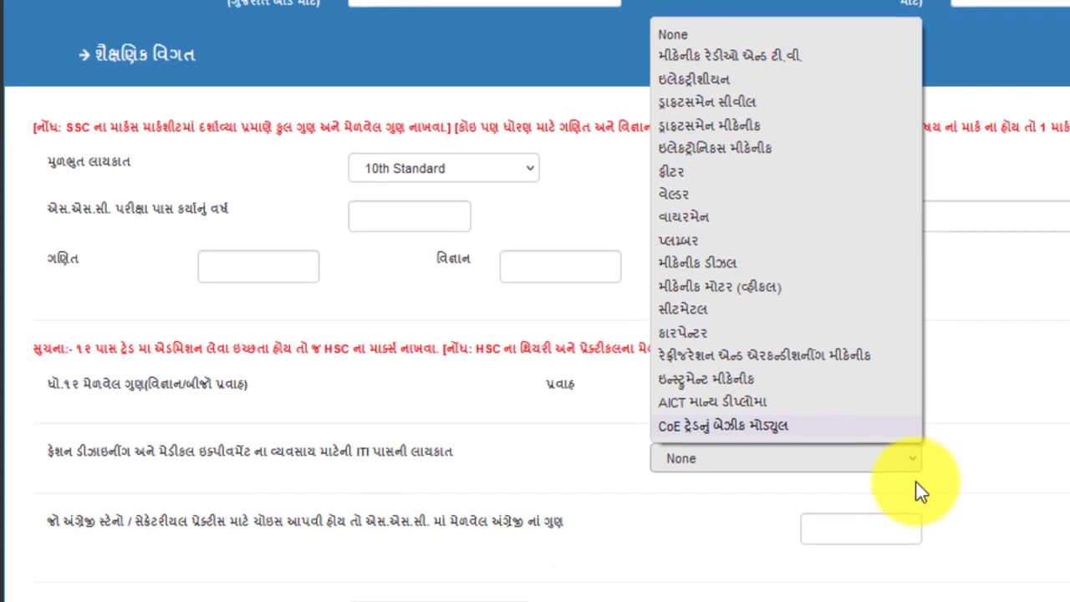
left_click(919, 491)
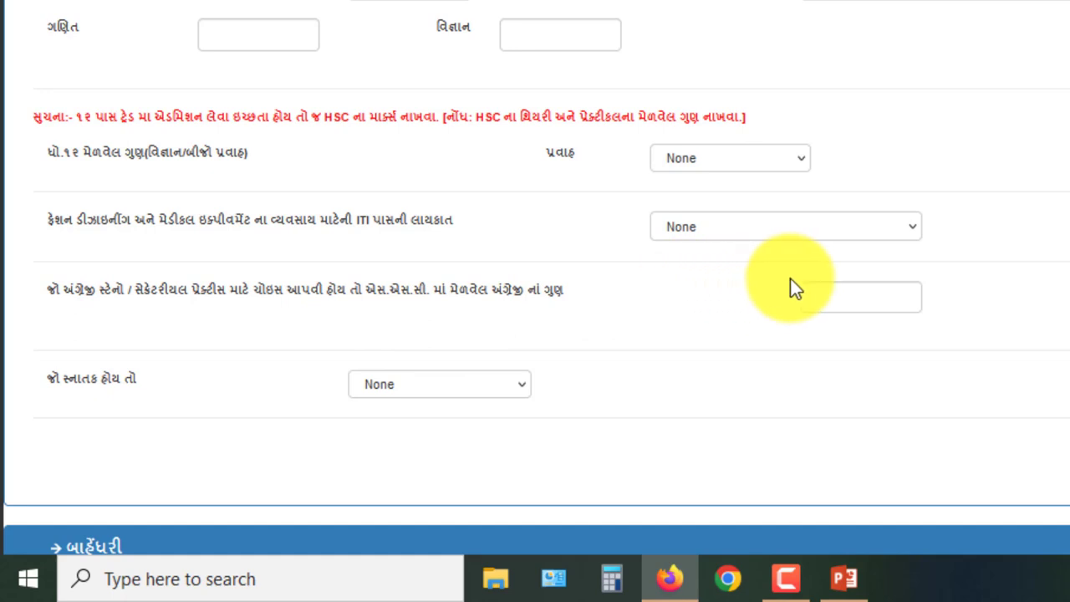
left_click_drag(789, 278, 931, 317)
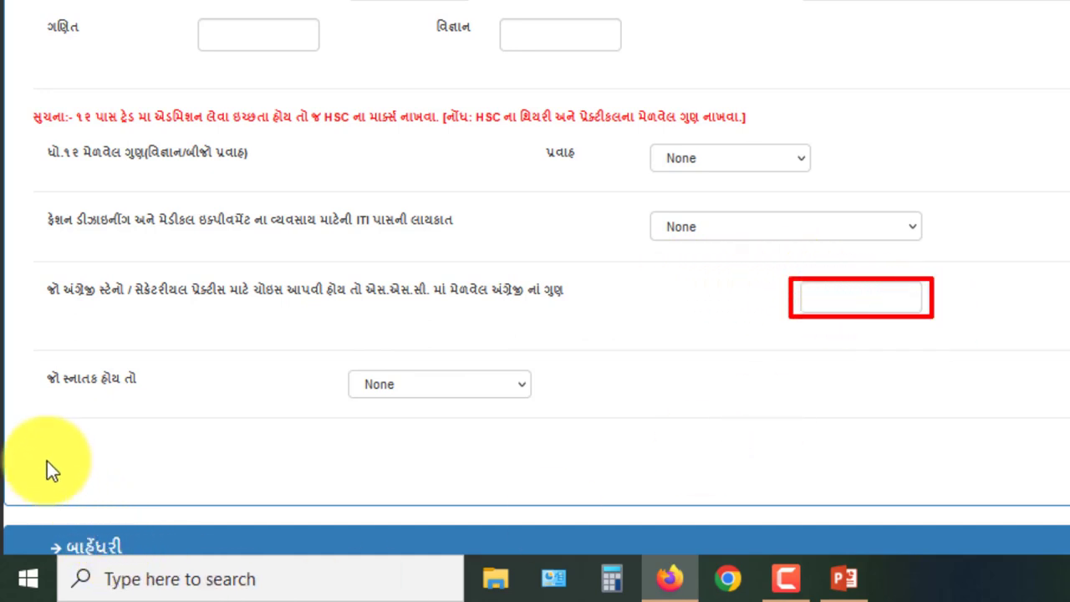
mouse_move(30, 349)
left_mouse_down()
mouse_move(56, 365)
mouse_move(555, 433)
left_mouse_up()
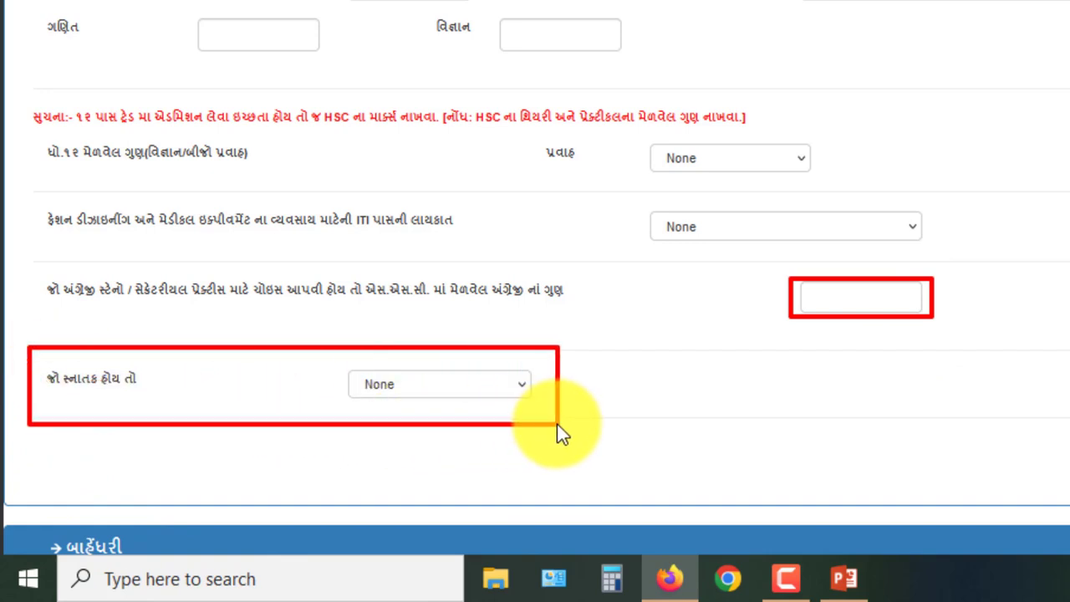
key("Escape")
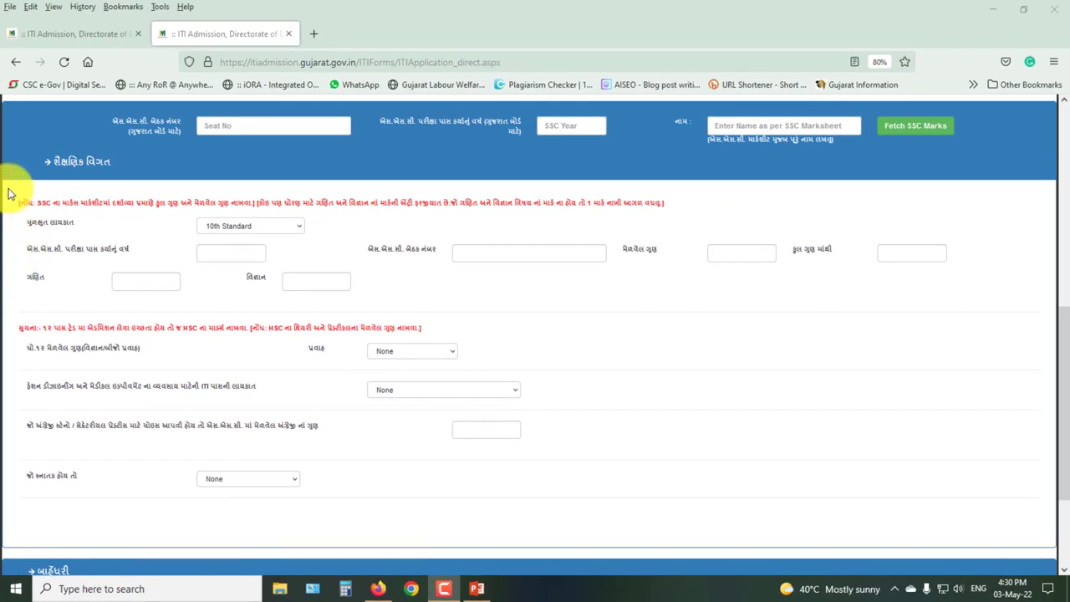
Box the SSC marks fields, then mark the declaration heading and its Yes answer further down
mouse_move(10, 193)
left_mouse_down()
mouse_move(95, 269)
mouse_move(973, 295)
left_mouse_up()
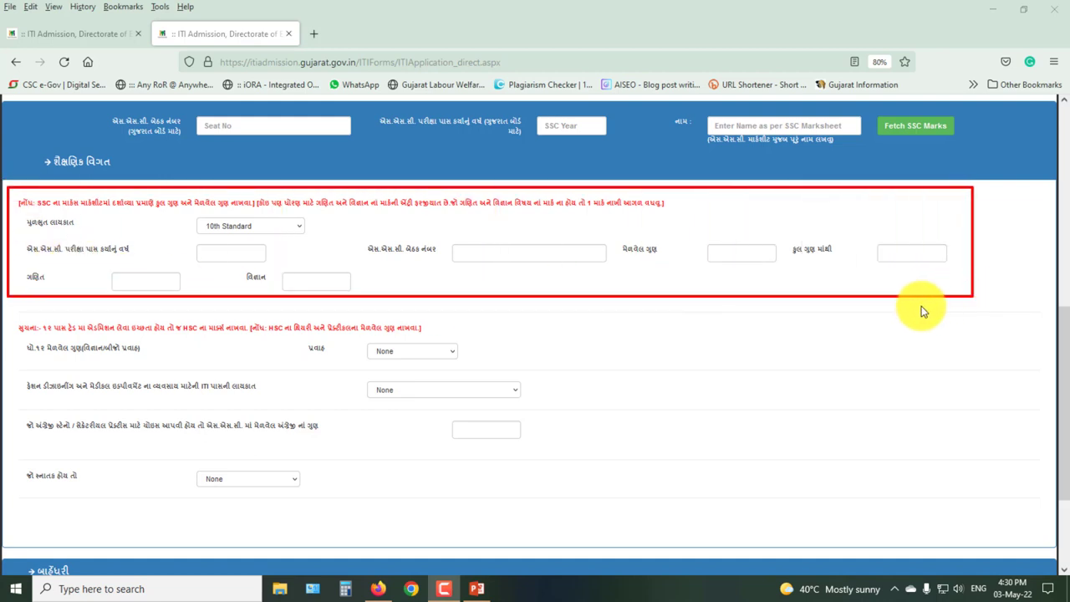
key("Escape")
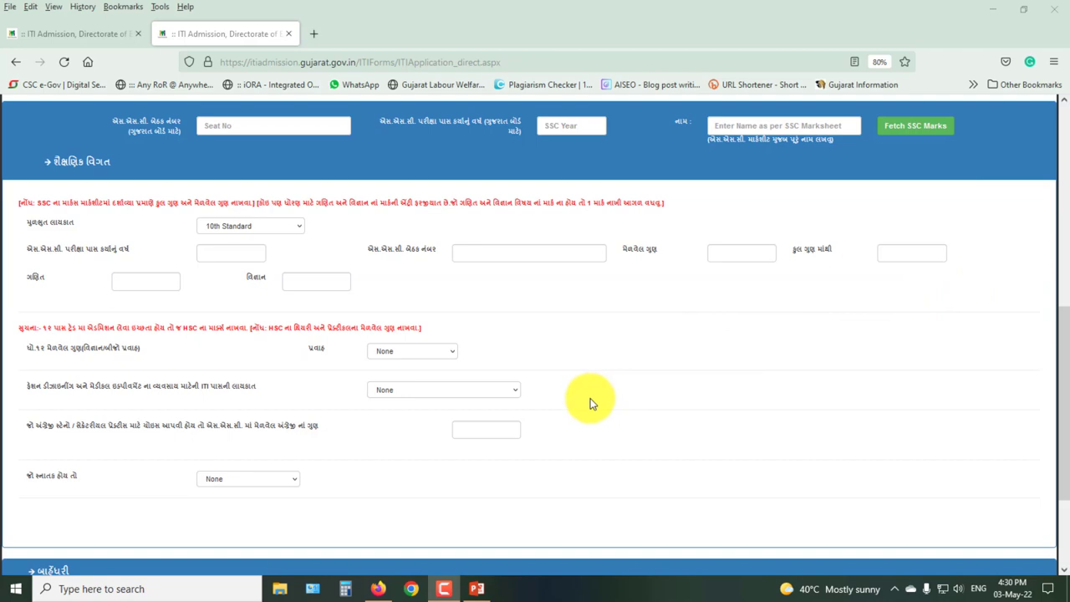
scroll(590, 399, "down", 3)
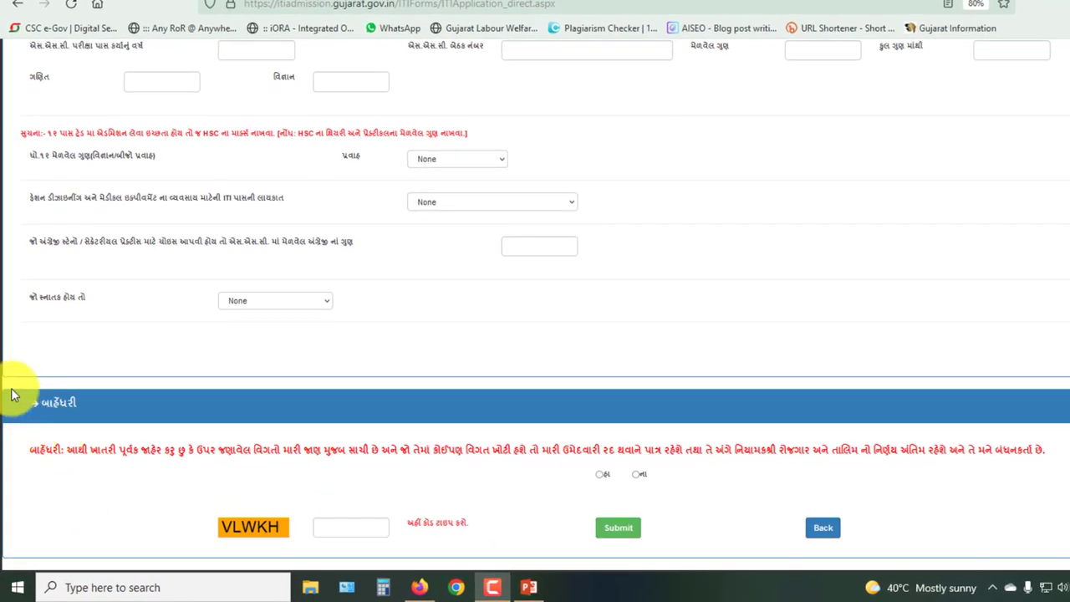
mouse_move(10, 387)
left_mouse_down()
mouse_move(48, 423)
mouse_move(135, 426)
left_mouse_up()
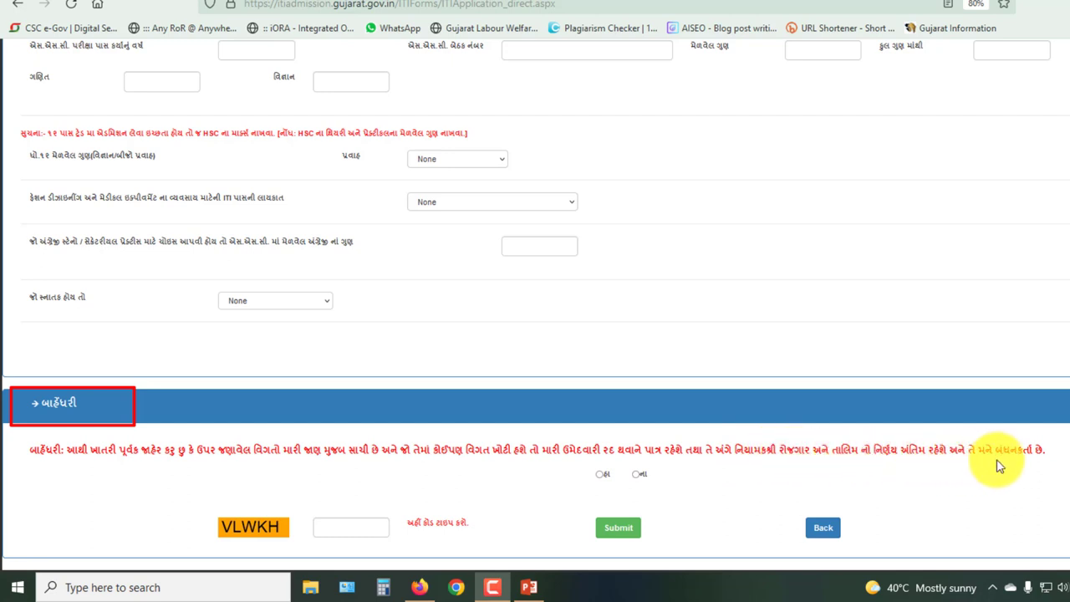
left_click(598, 474)
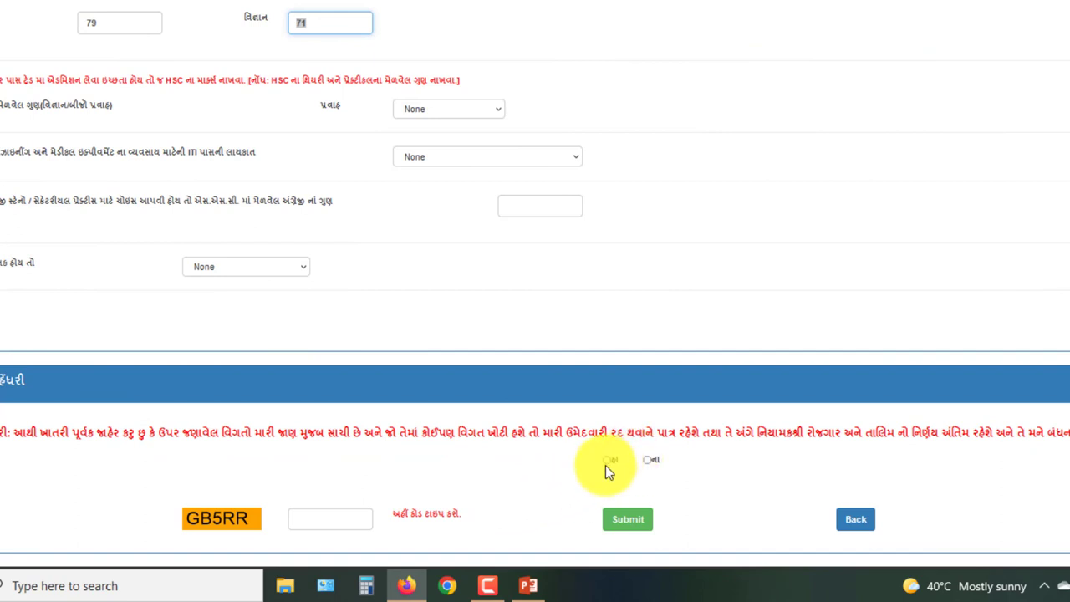
Accept the declaration with હા, enter the captcha code and submit the application
left_click(607, 459)
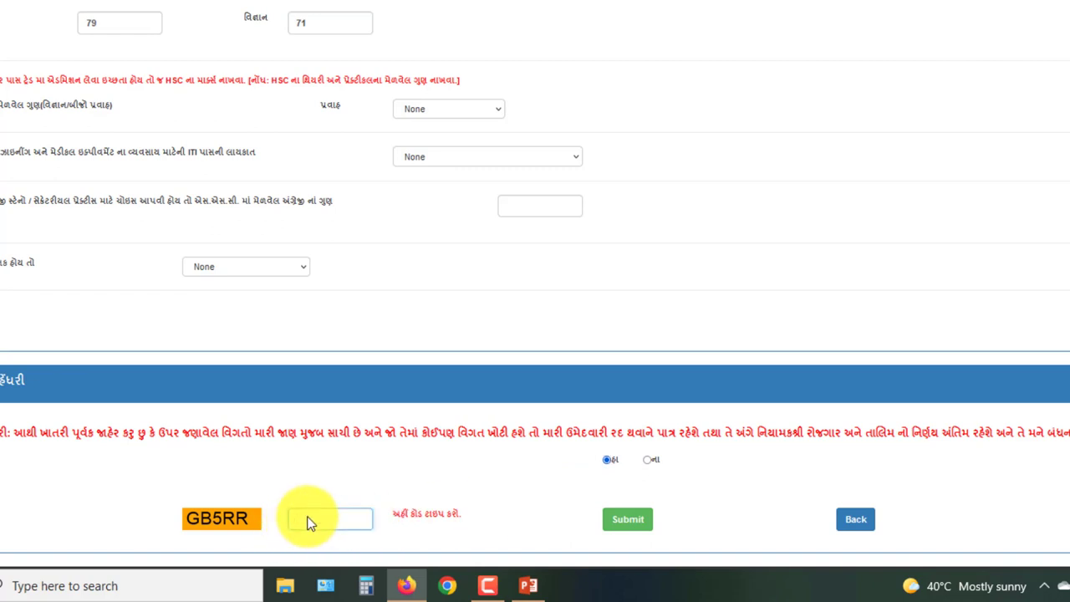
type("GB5RR")
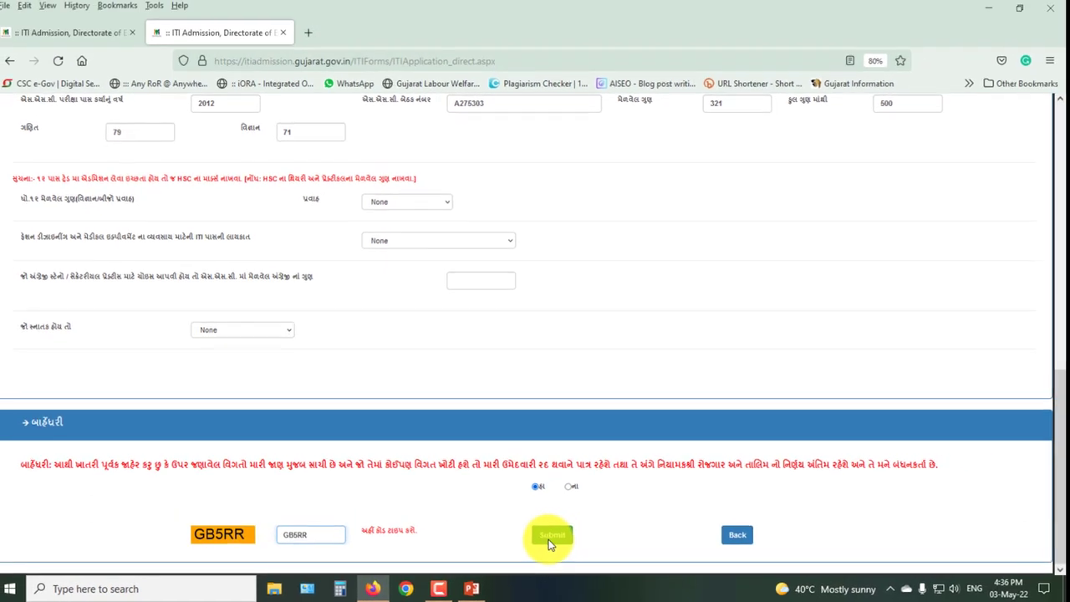
left_click(553, 535)
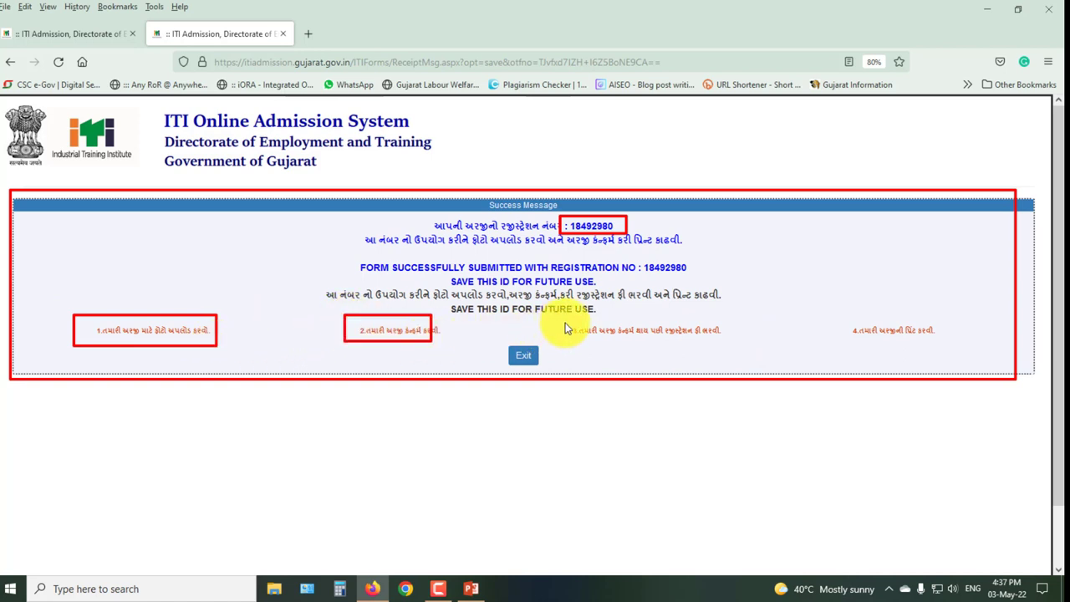
Mark the third and fourth follow-up steps, copy the registration number, and exit to Candidate Login
mouse_move(571, 317)
left_mouse_down()
mouse_move(685, 352)
mouse_move(727, 347)
left_mouse_up()
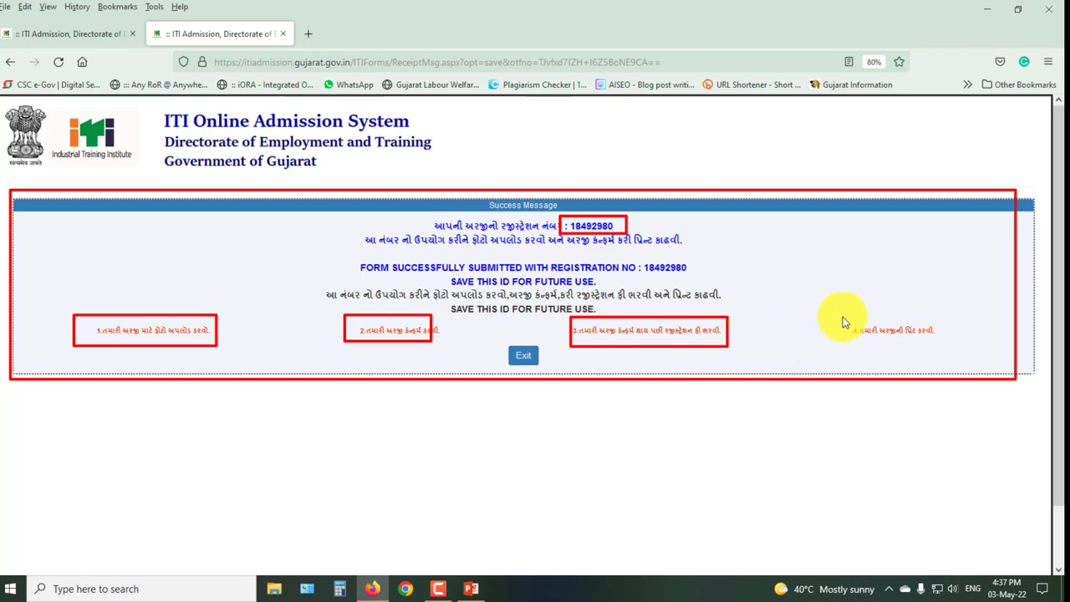
mouse_move(843, 317)
left_mouse_down()
mouse_move(877, 334)
mouse_move(951, 339)
left_mouse_up()
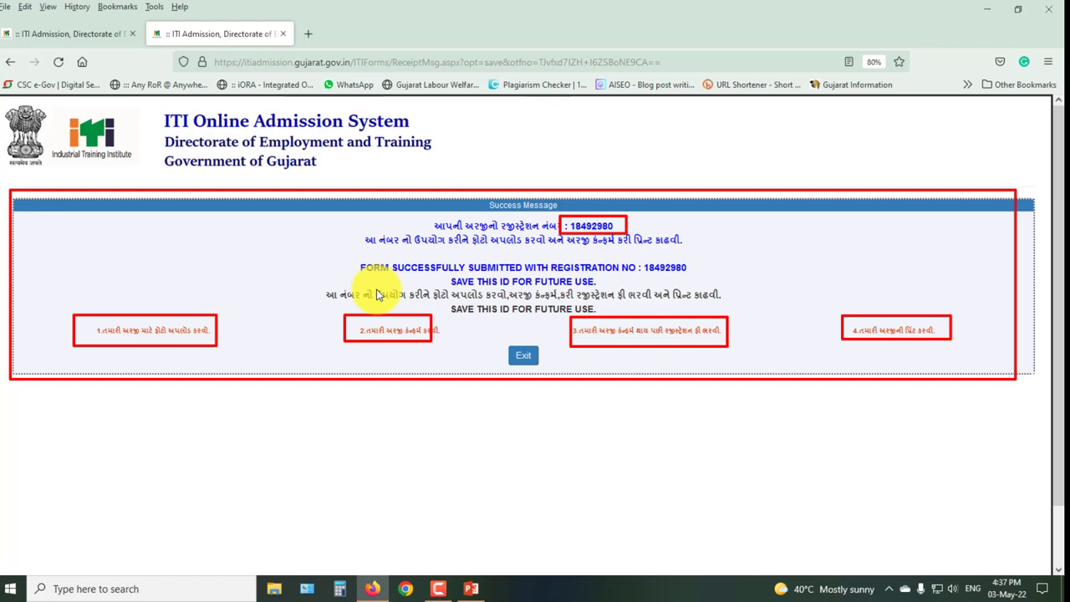
key("e")
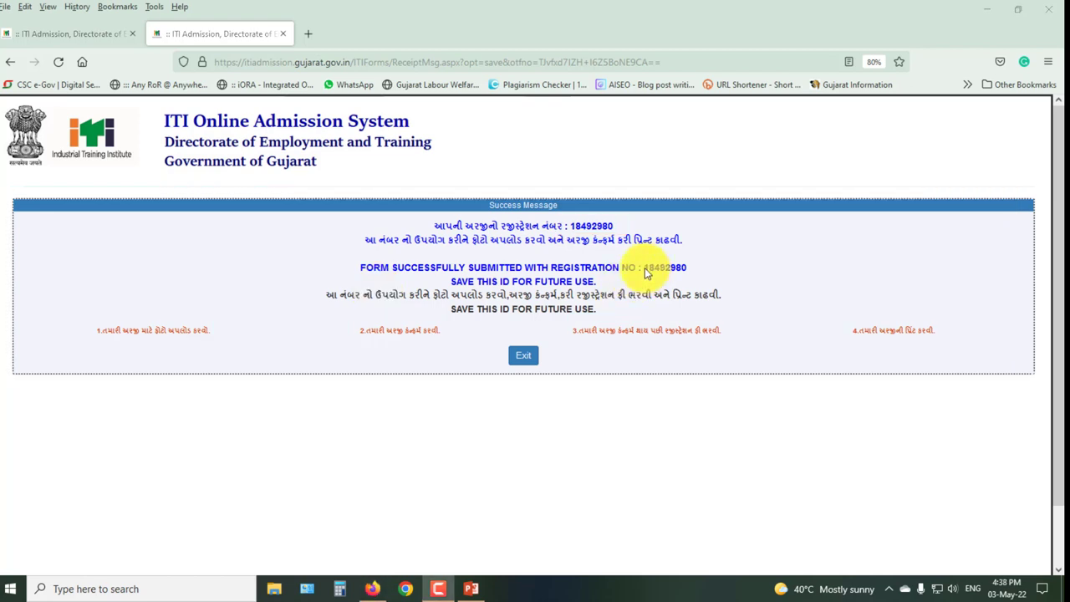
left_click_drag(644, 268, 683, 273)
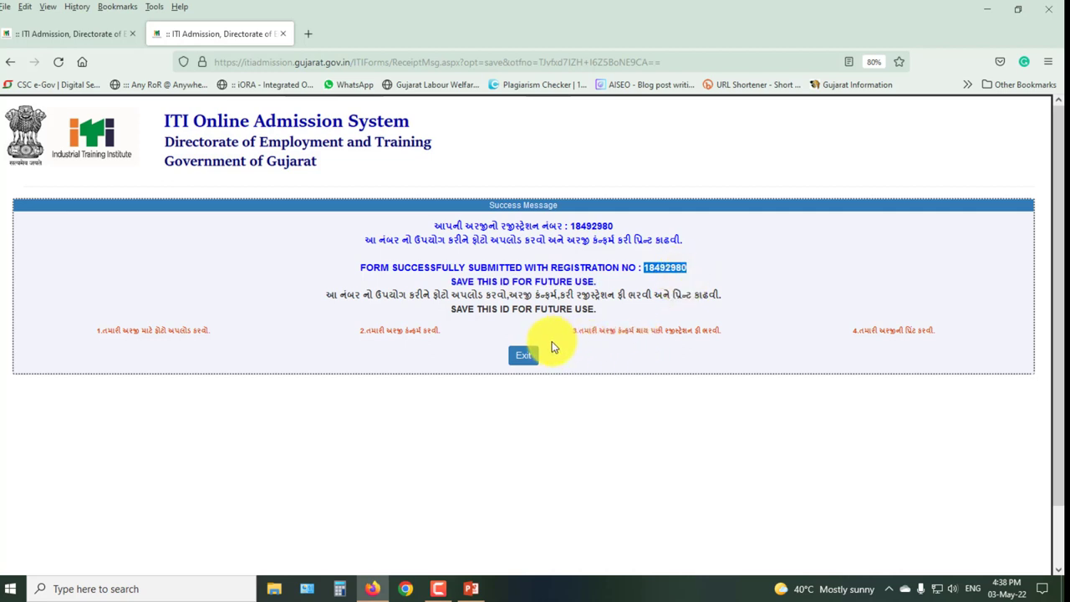
left_click(528, 356)
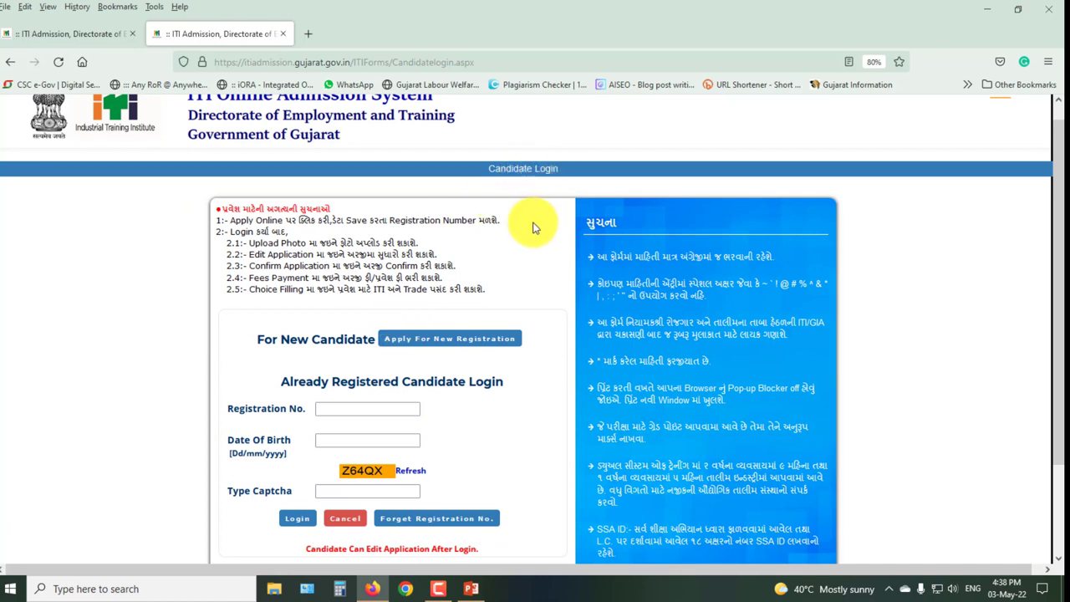
Log in with the candidate's registration number, date of birth and the captcha code
left_click(366, 414)
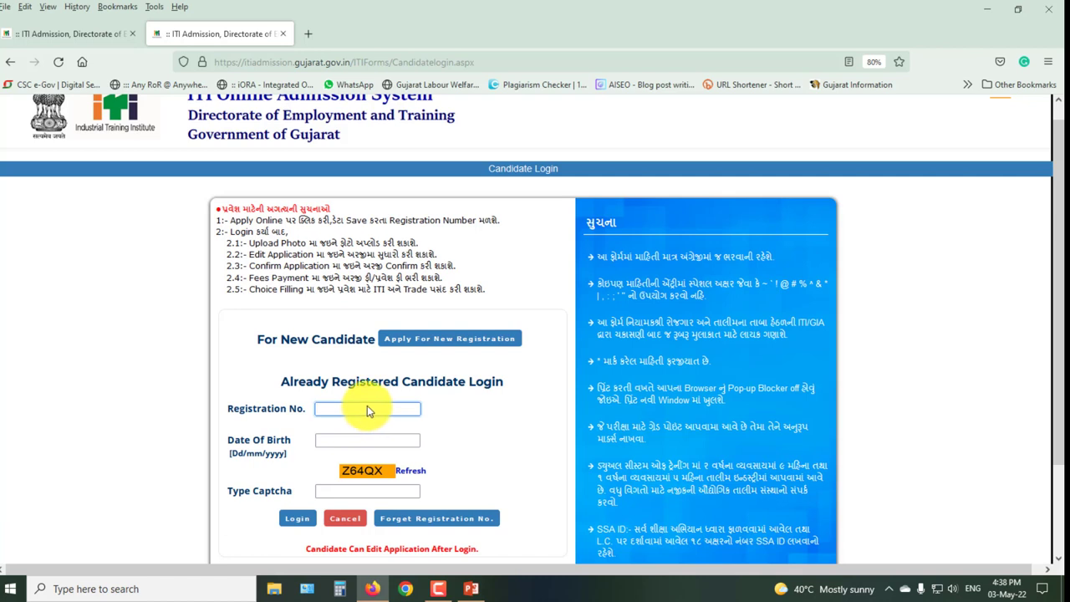
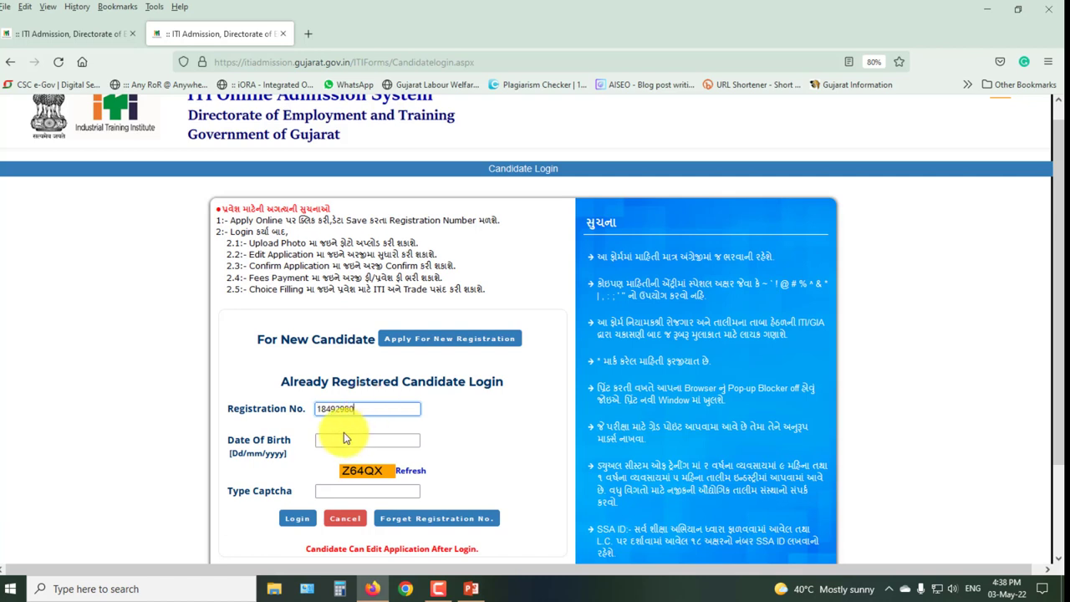
left_click(340, 443)
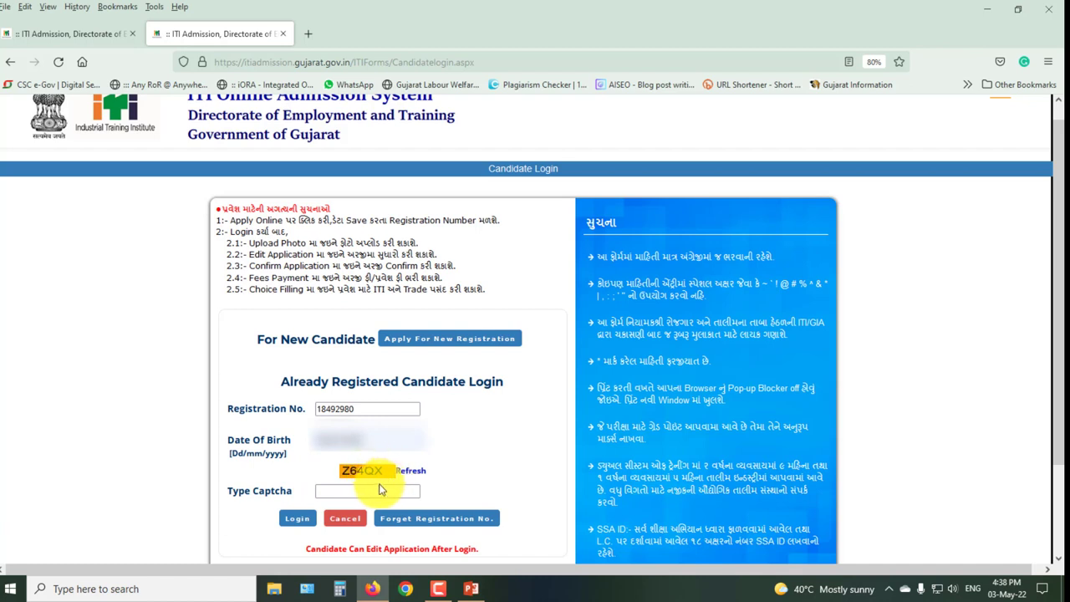
left_click(370, 492)
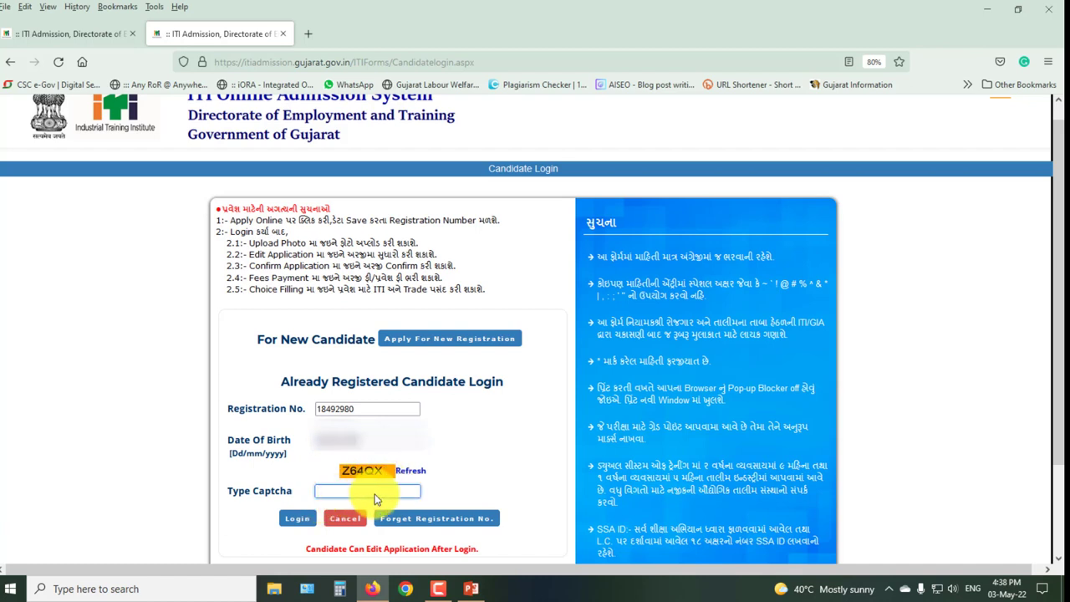
type("Z64QX")
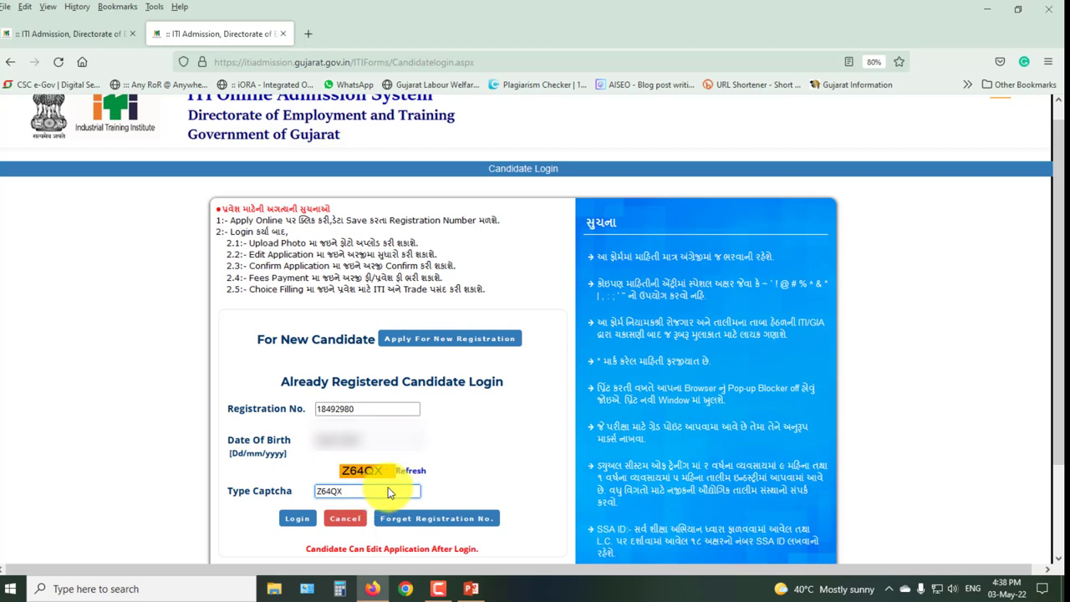
left_click(298, 520)
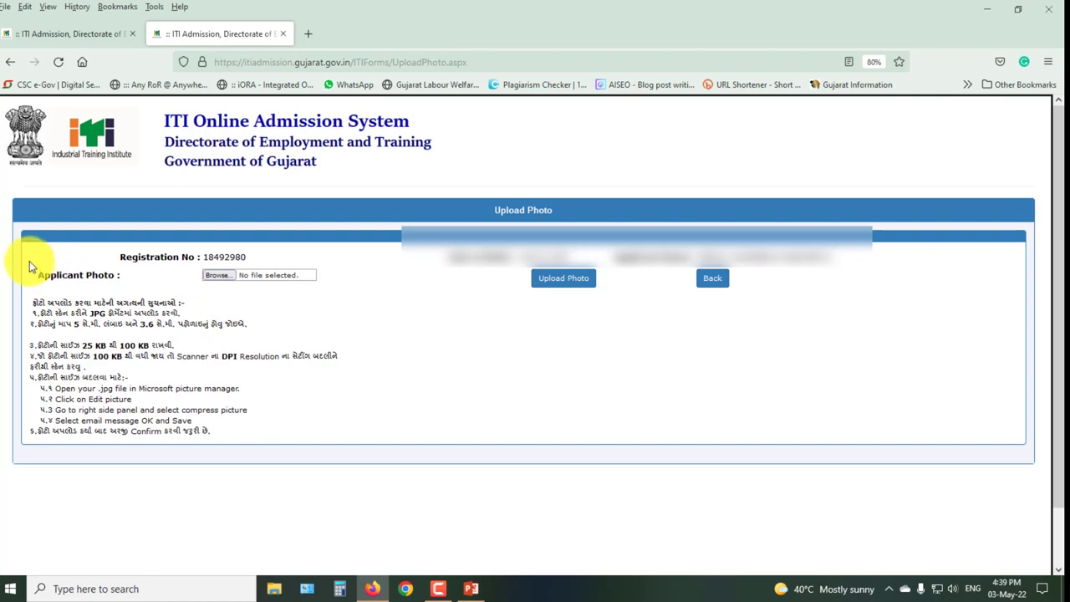
mouse_move(29, 261)
left_mouse_down()
mouse_move(60, 275)
mouse_move(313, 287)
mouse_move(244, 292)
mouse_move(176, 276)
mouse_move(198, 270)
mouse_move(246, 292)
left_mouse_up()
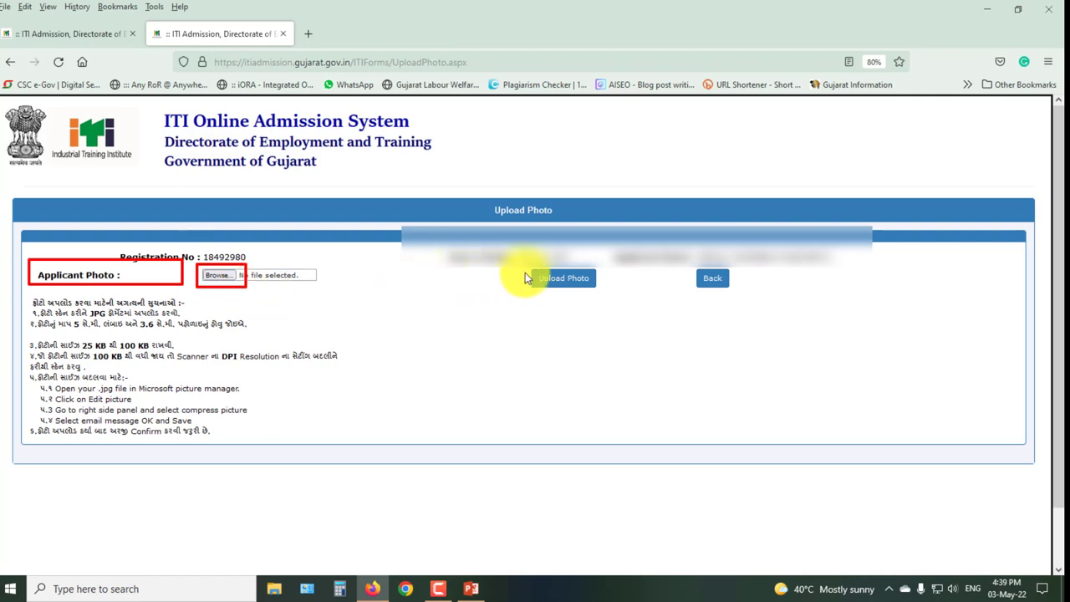
left_click_drag(528, 269, 598, 289)
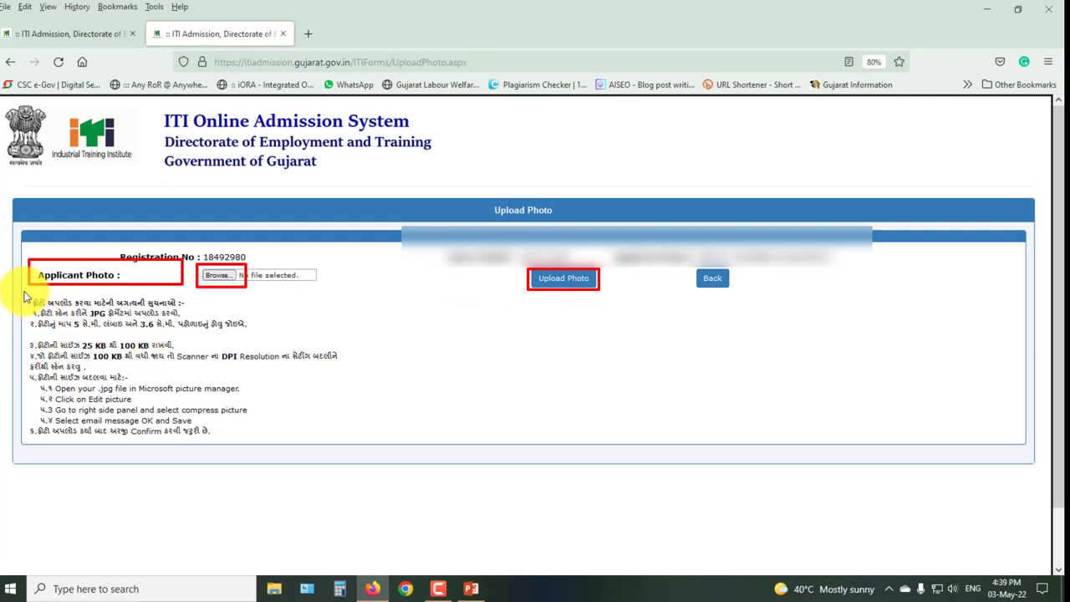
mouse_move(22, 288)
left_mouse_down()
mouse_move(104, 367)
mouse_move(281, 434)
mouse_move(352, 448)
left_mouse_up()
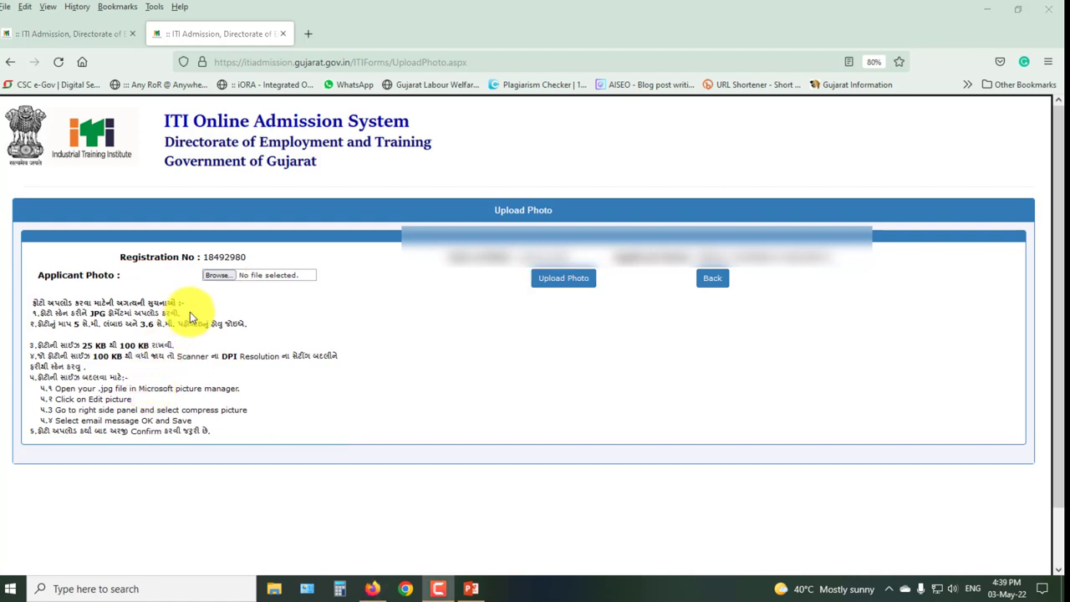
Choose and upload the candidate's photo, dismiss the success message, and go to Candidate Home
left_click(215, 275)
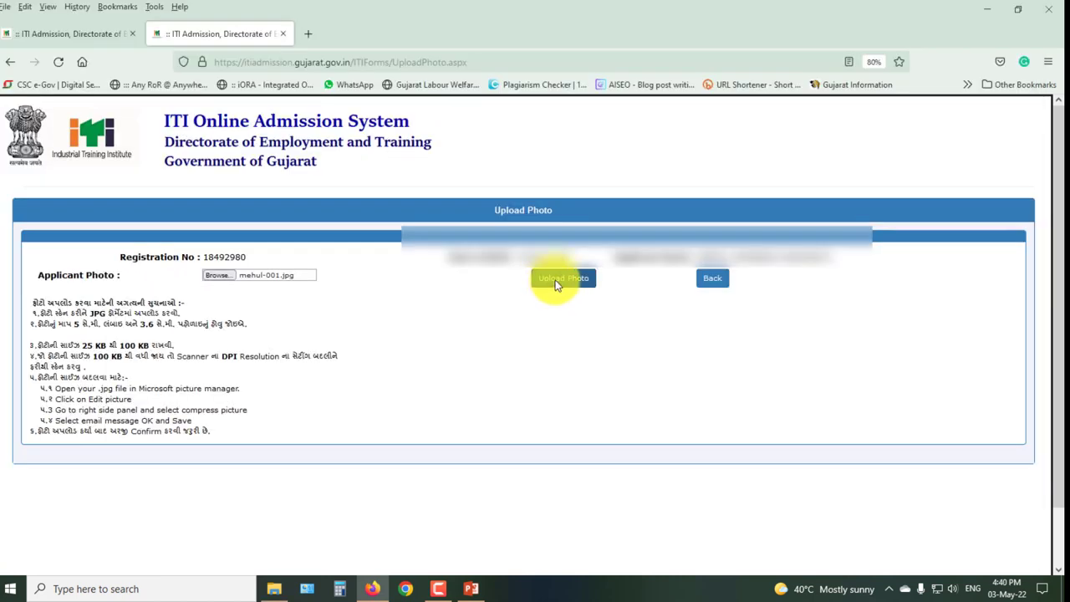
left_click(558, 279)
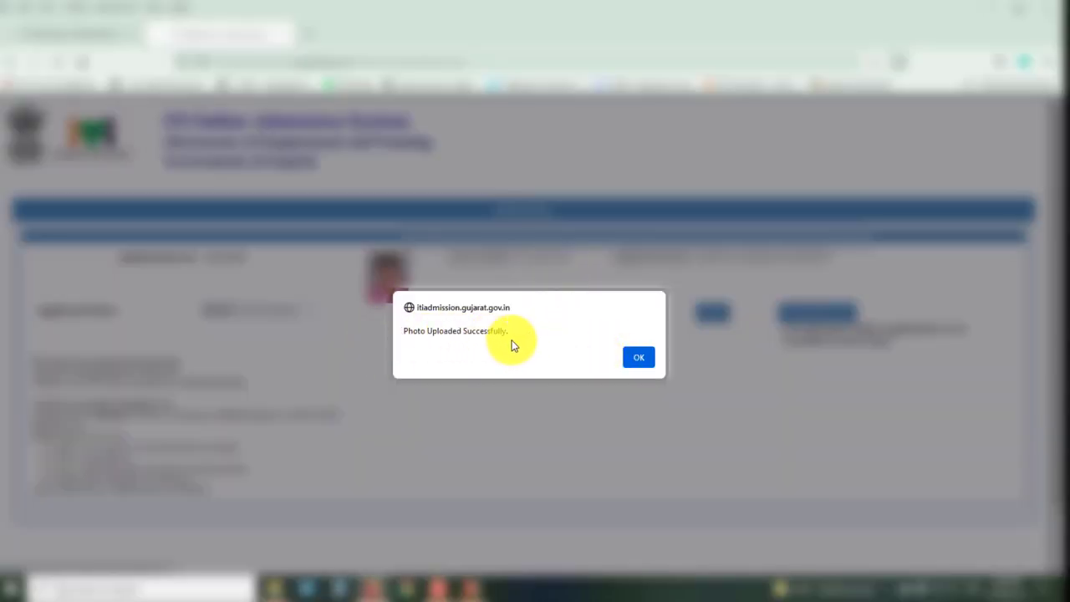
left_click(639, 358)
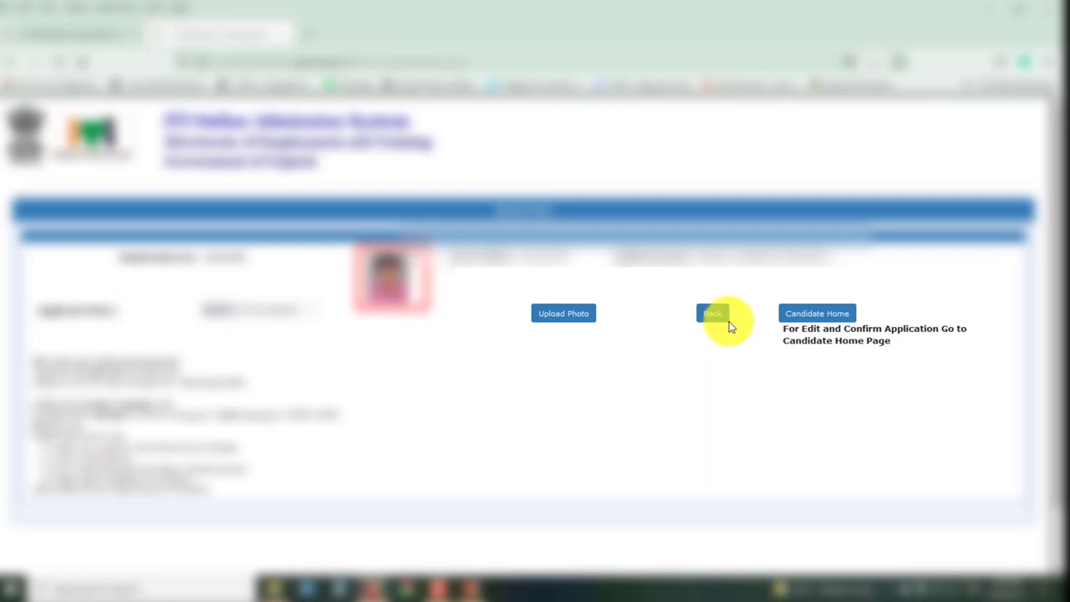
left_click(810, 316)
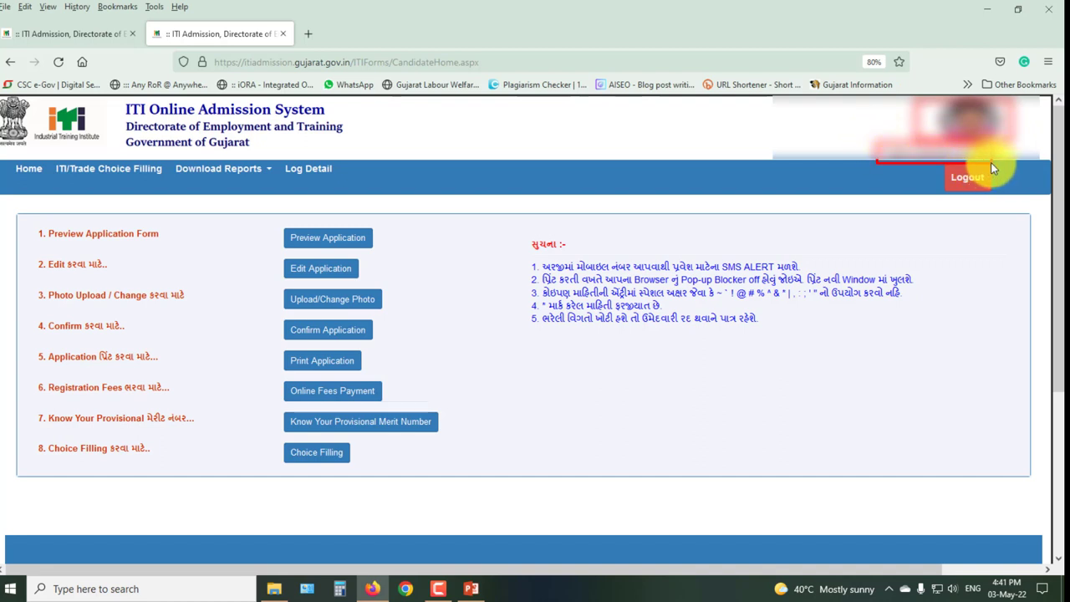
left_click_drag(940, 162, 992, 194)
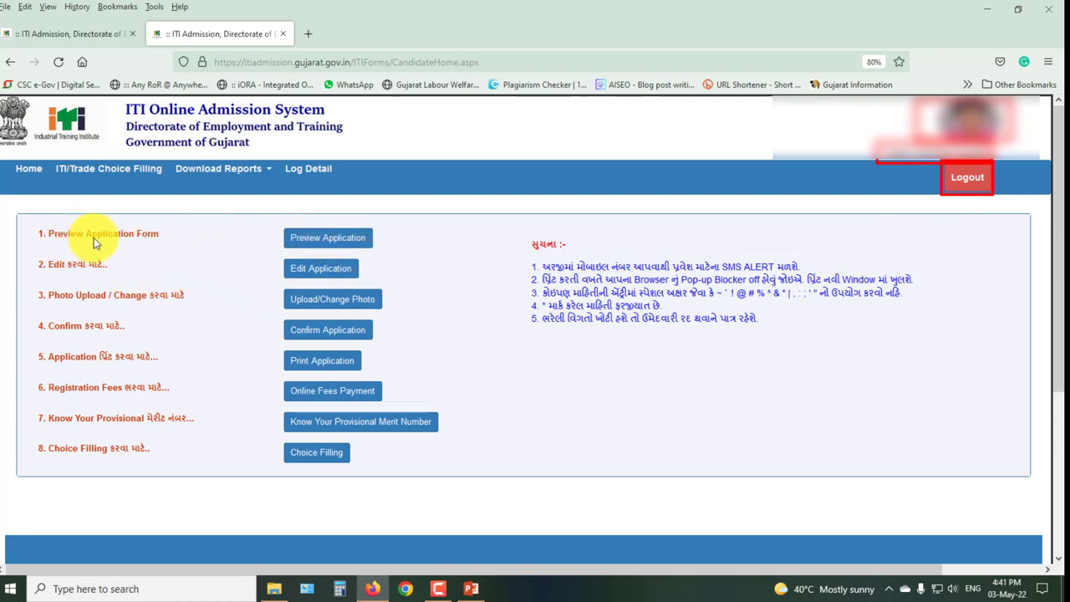
left_click_drag(277, 224, 374, 249)
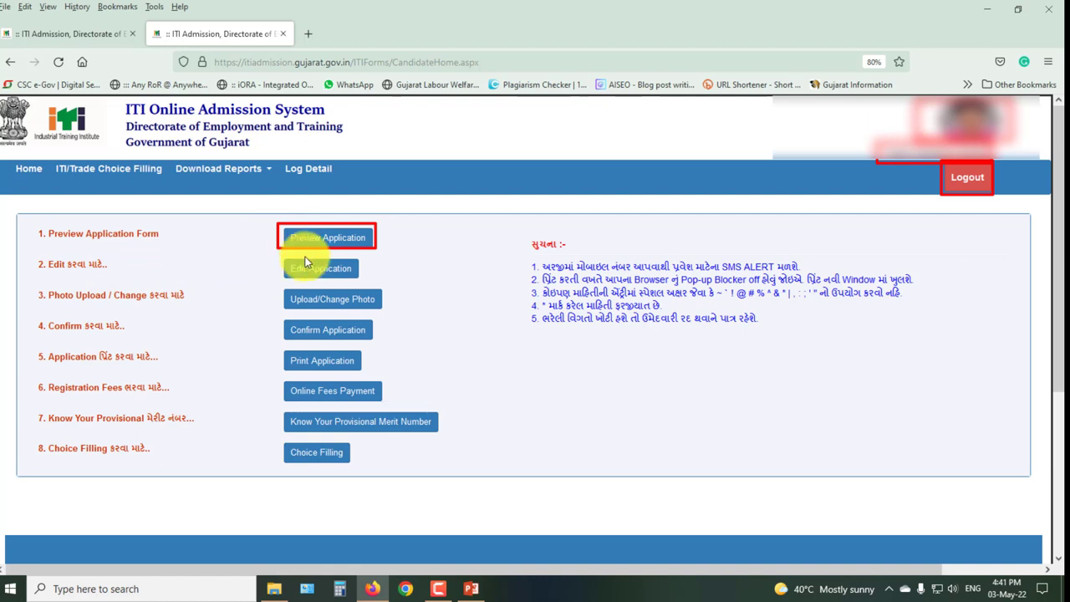
left_click_drag(278, 256, 364, 278)
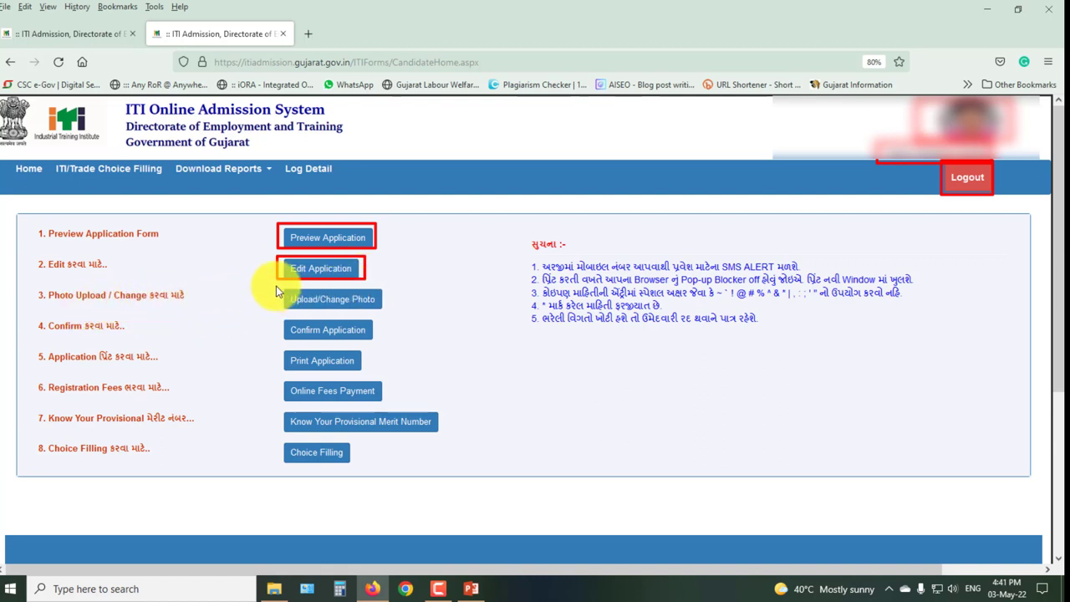
left_click_drag(275, 286, 380, 310)
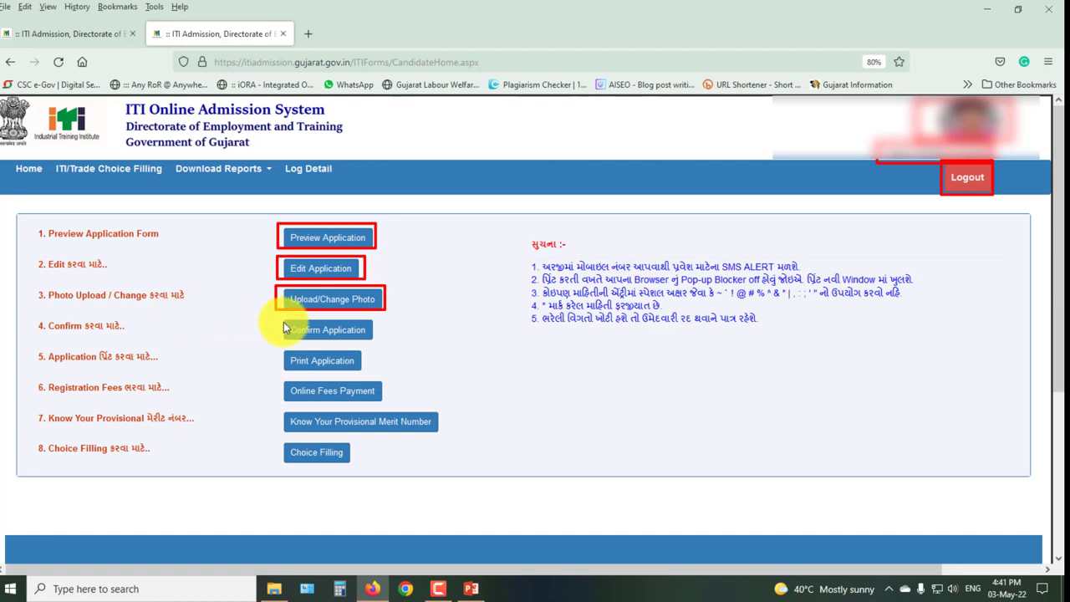
left_click_drag(279, 316, 379, 342)
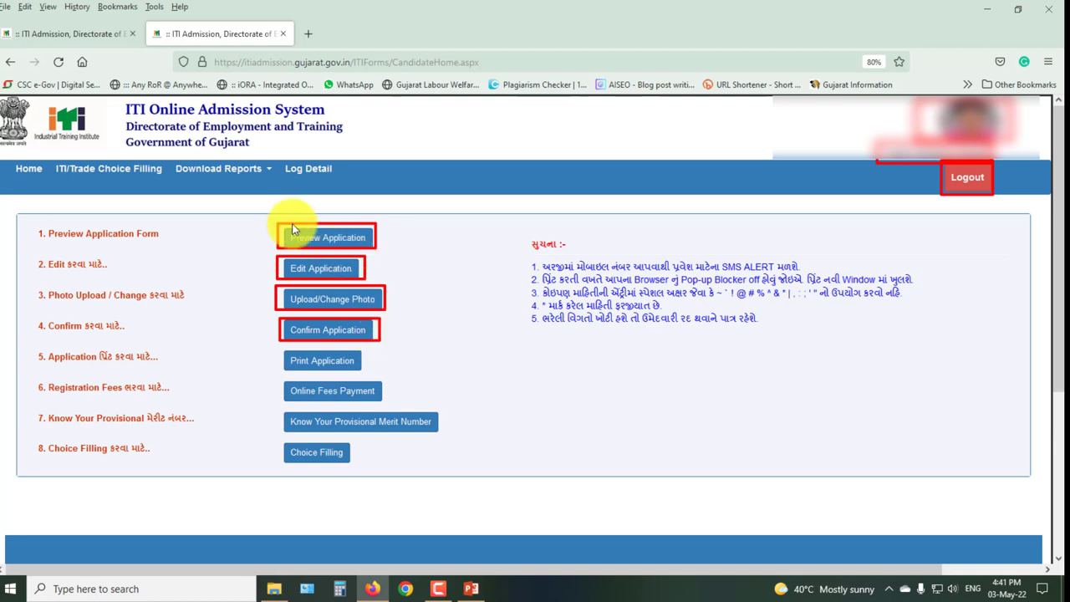
Fetch the application with the candidate's date of birth, then confirm it with Yes, I Confirm and Confirm
left_click(320, 328)
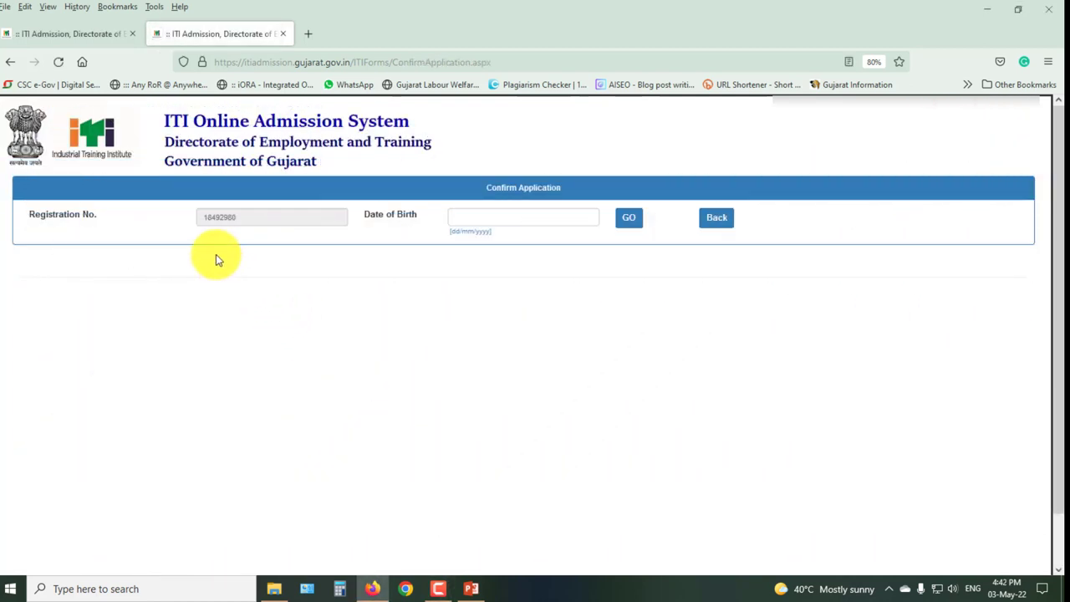
key("Tab")
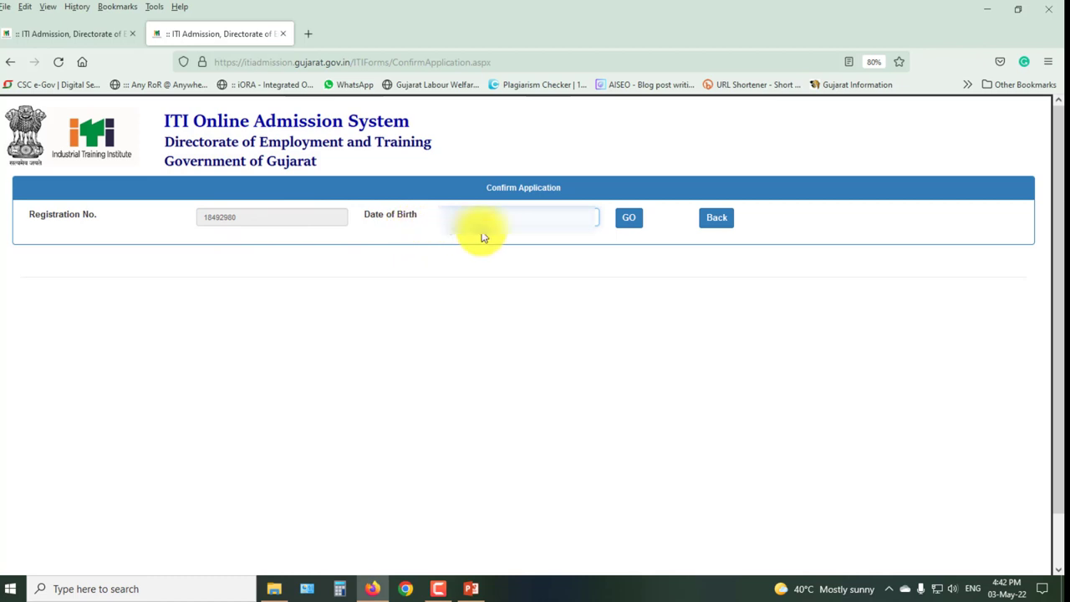
left_click(632, 220)
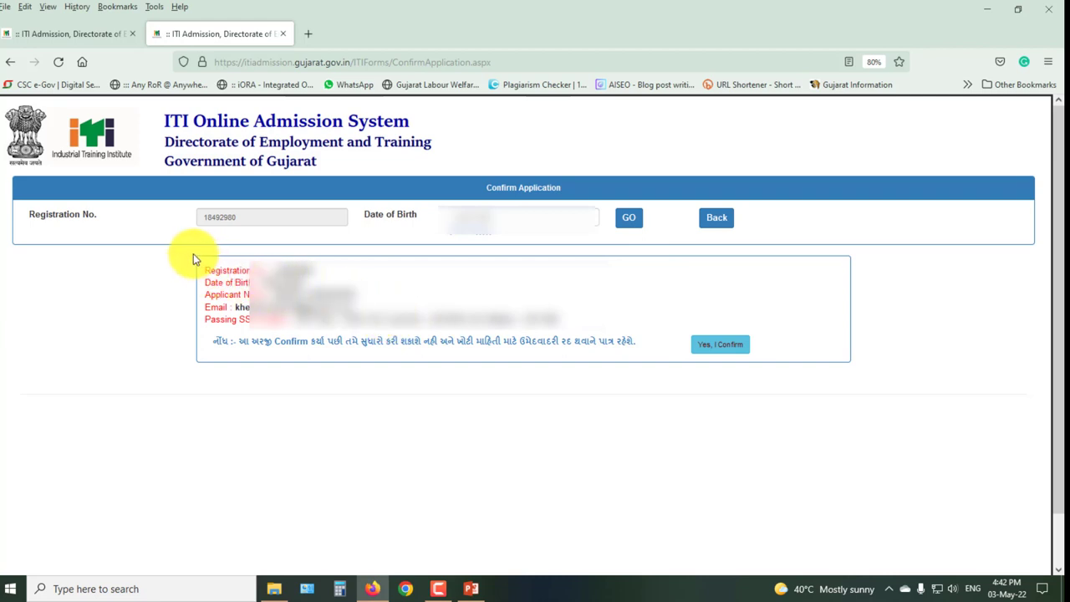
mouse_move(193, 253)
left_mouse_down()
mouse_move(478, 372)
mouse_move(632, 376)
left_mouse_up()
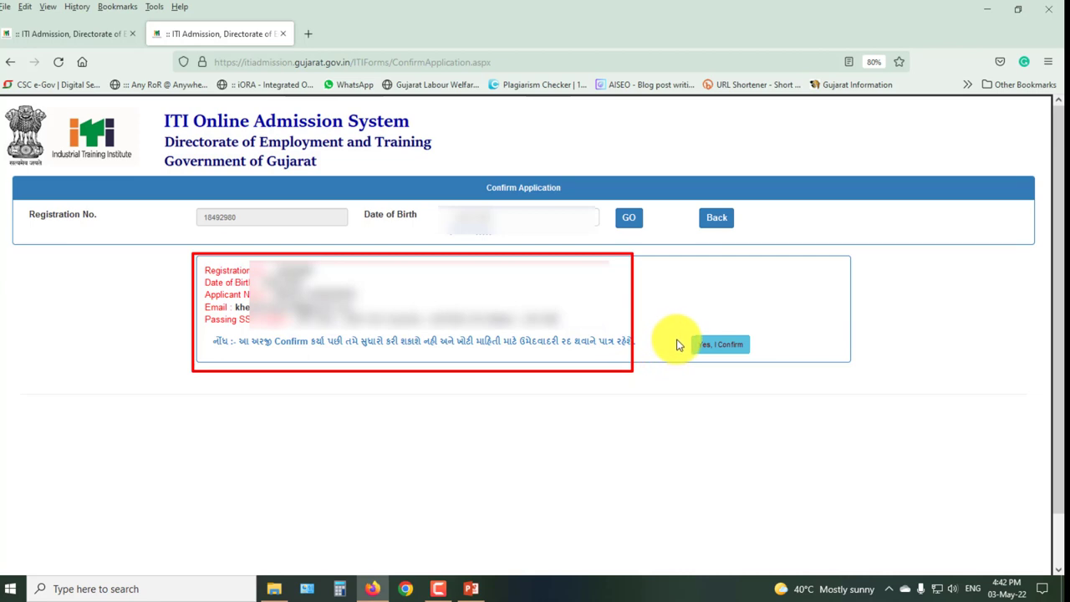
left_click(727, 343)
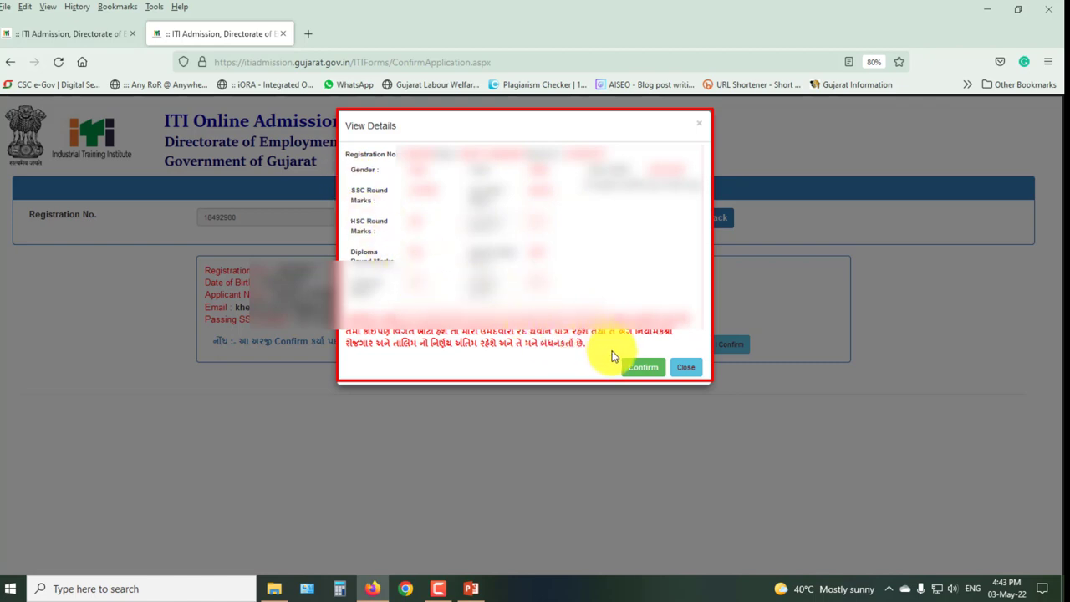
left_click(681, 368)
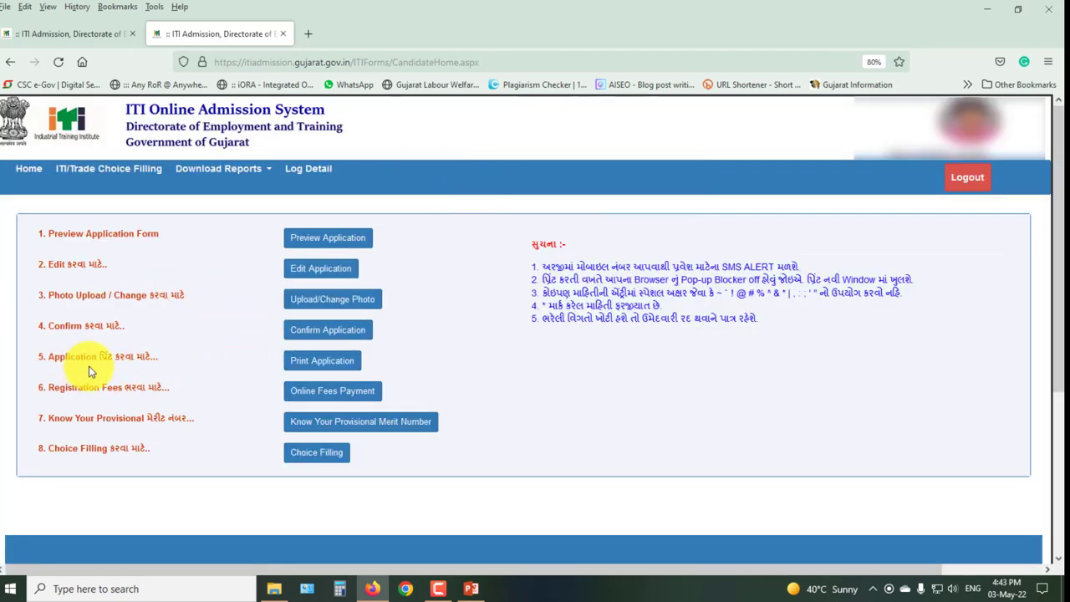
left_click(325, 363)
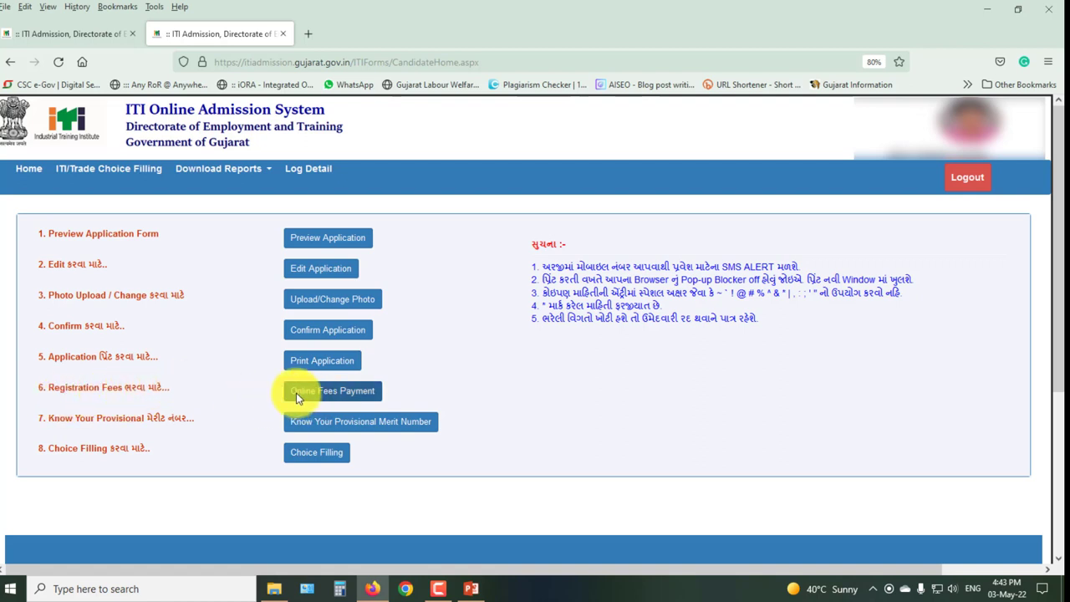
left_click(340, 393)
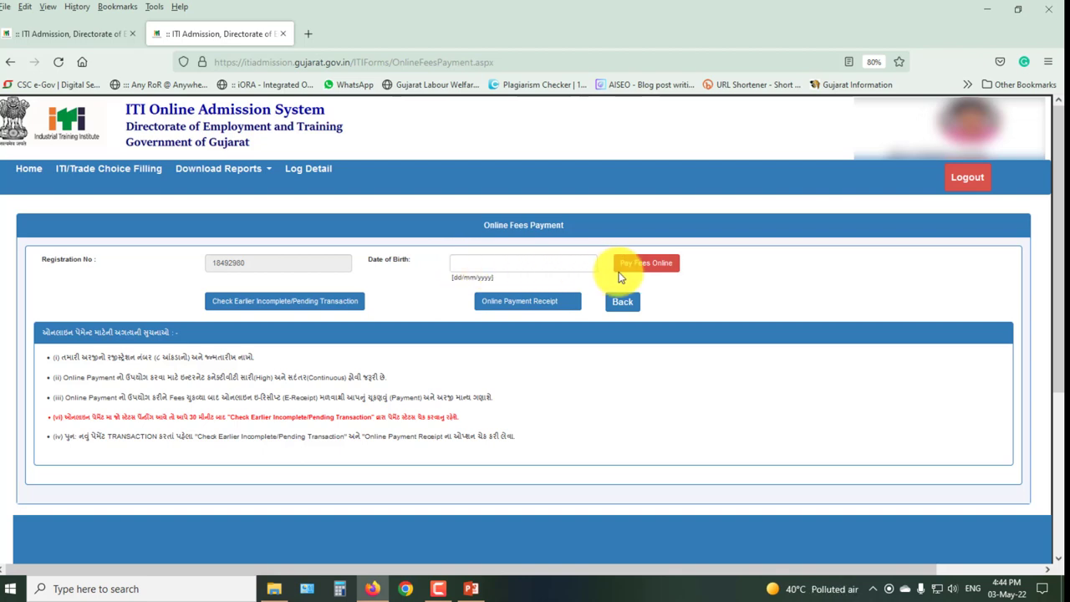
left_click(649, 266)
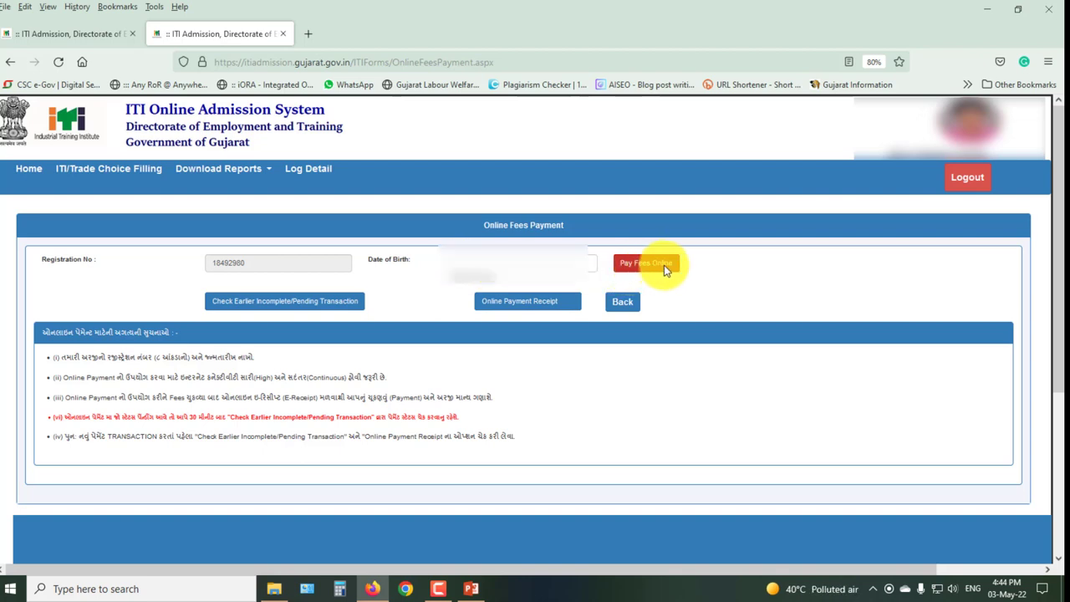
left_click(495, 265)
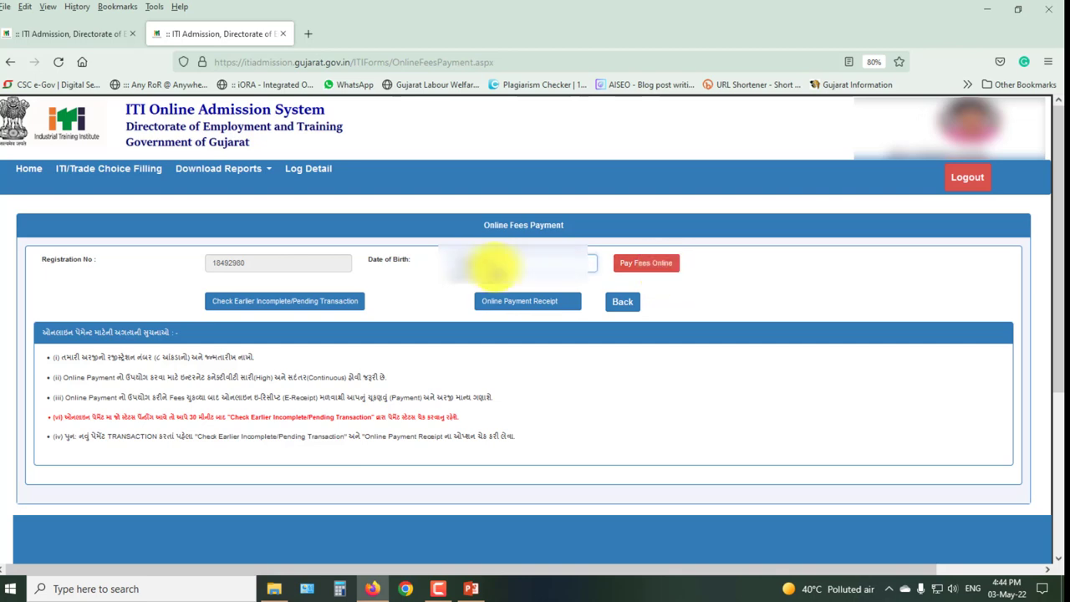
left_click(642, 266)
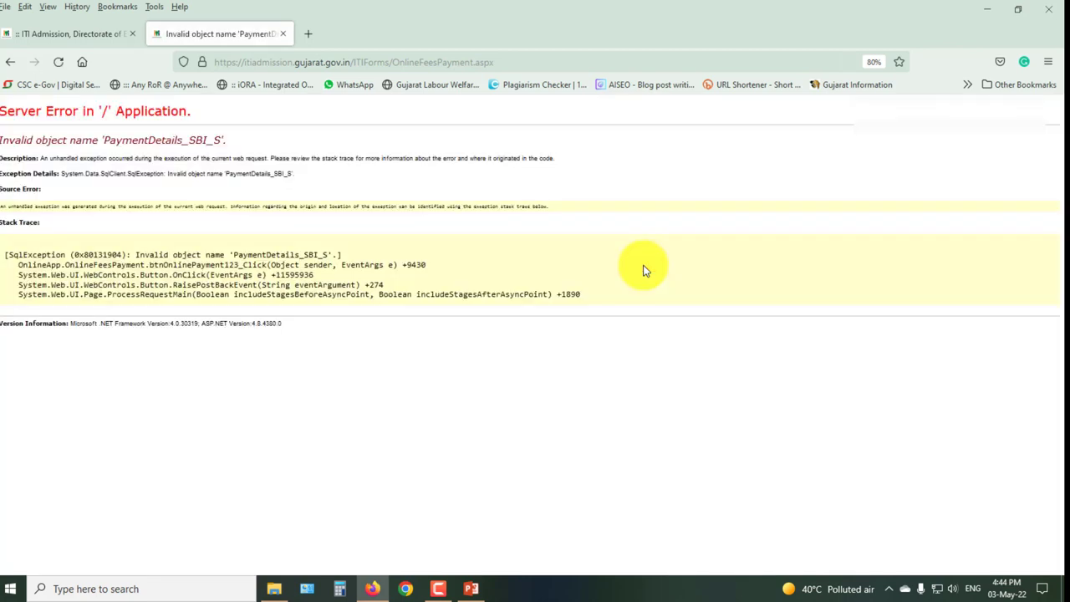
left_click(11, 62)
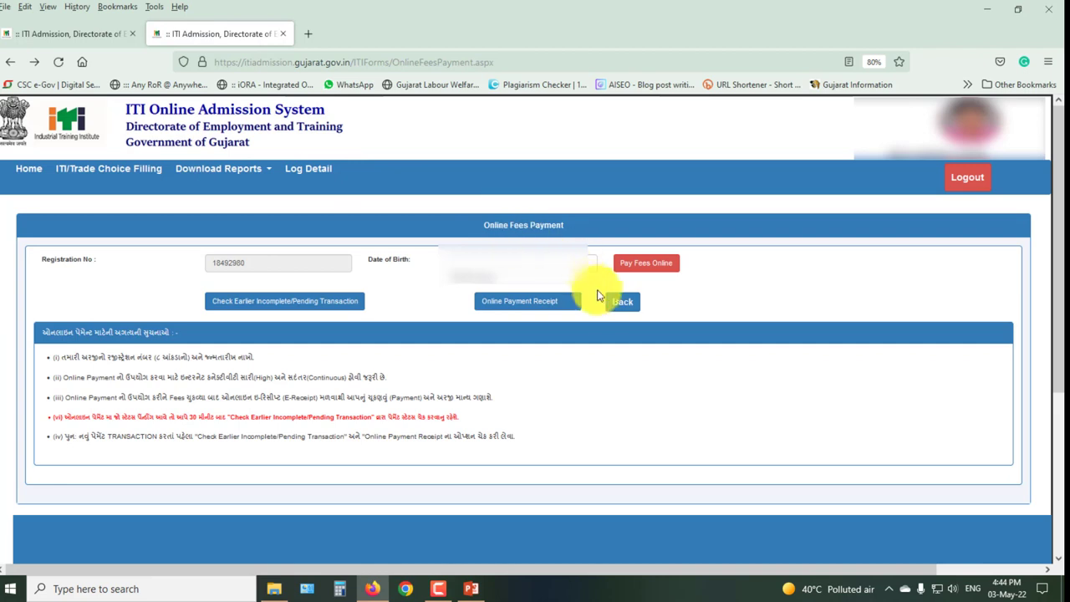
left_click(619, 306)
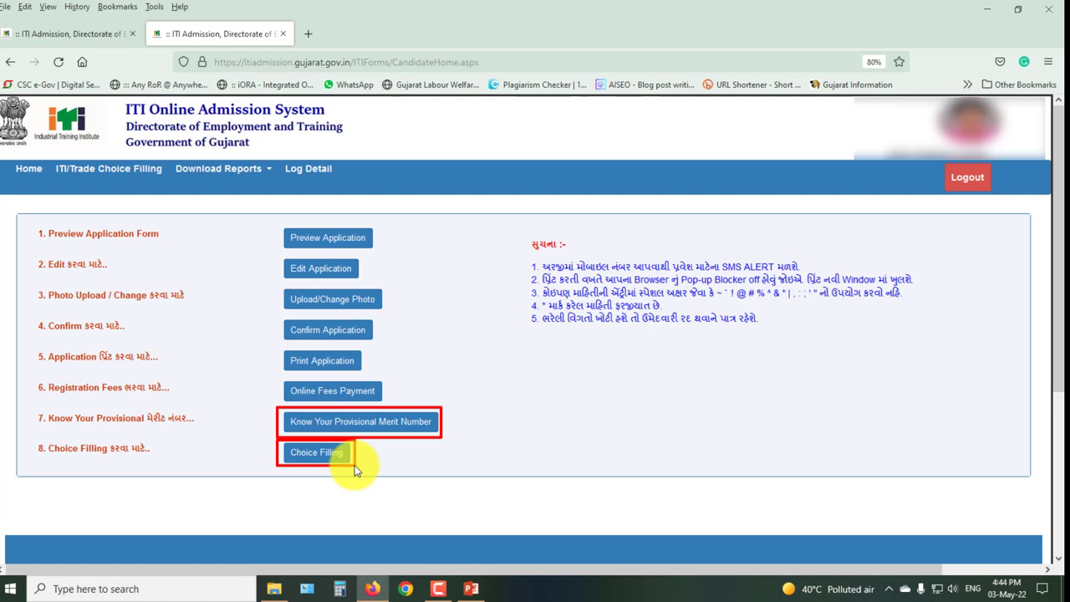
Open Choice Filling, see its Under Construction page, and return to the candidate home
left_click(328, 453)
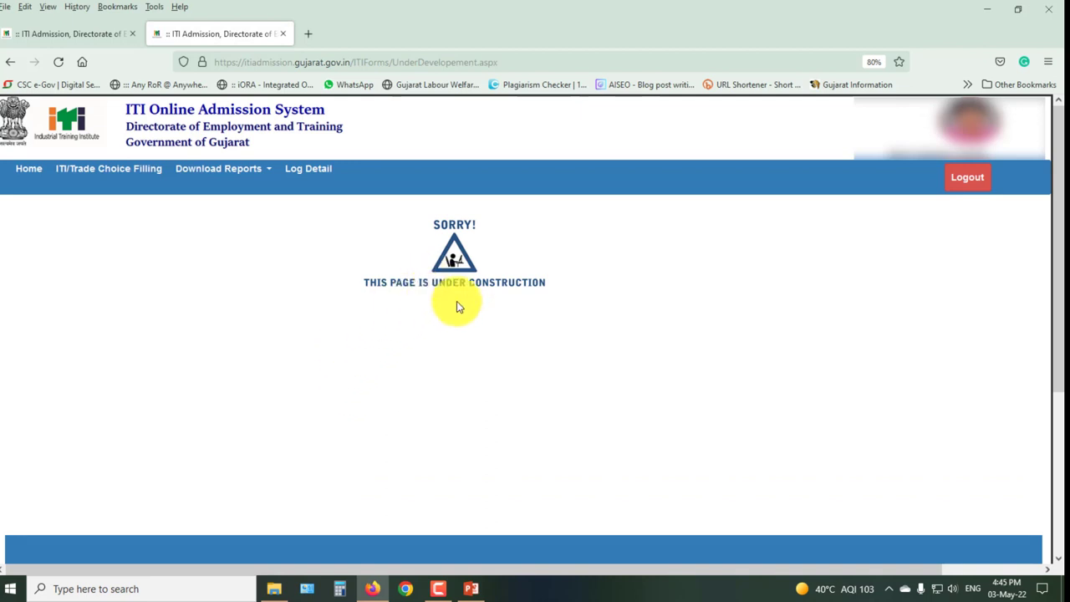
left_click(10, 64)
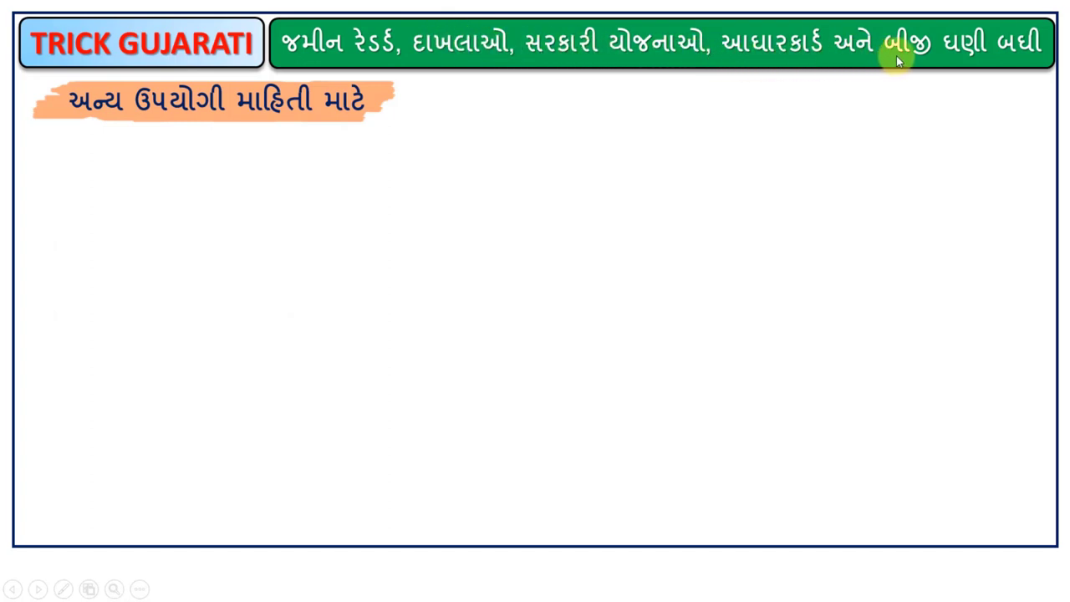
left_click(310, 116)
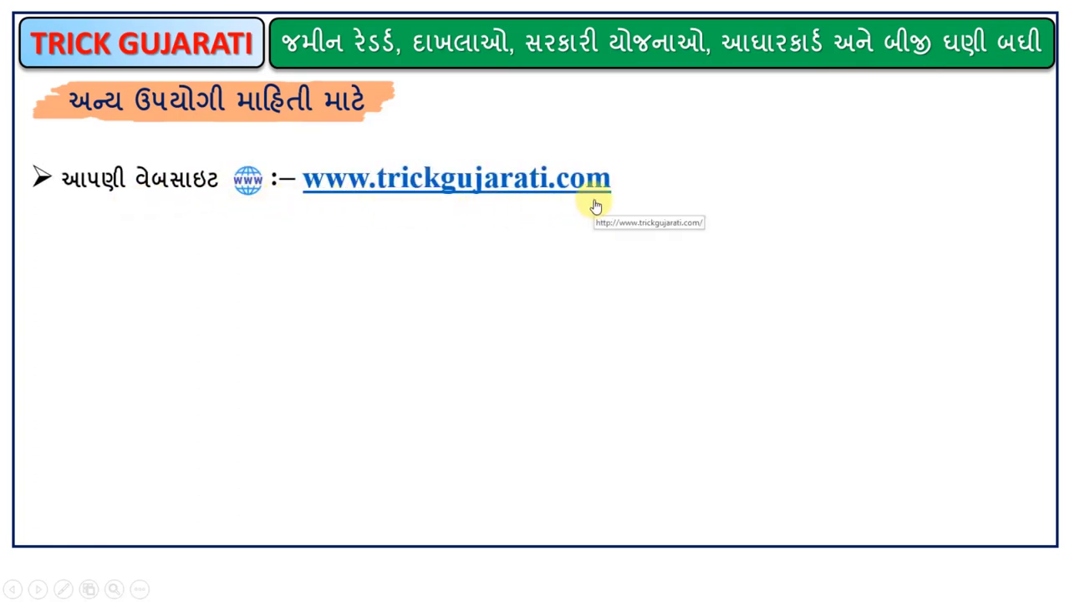
left_click(544, 220)
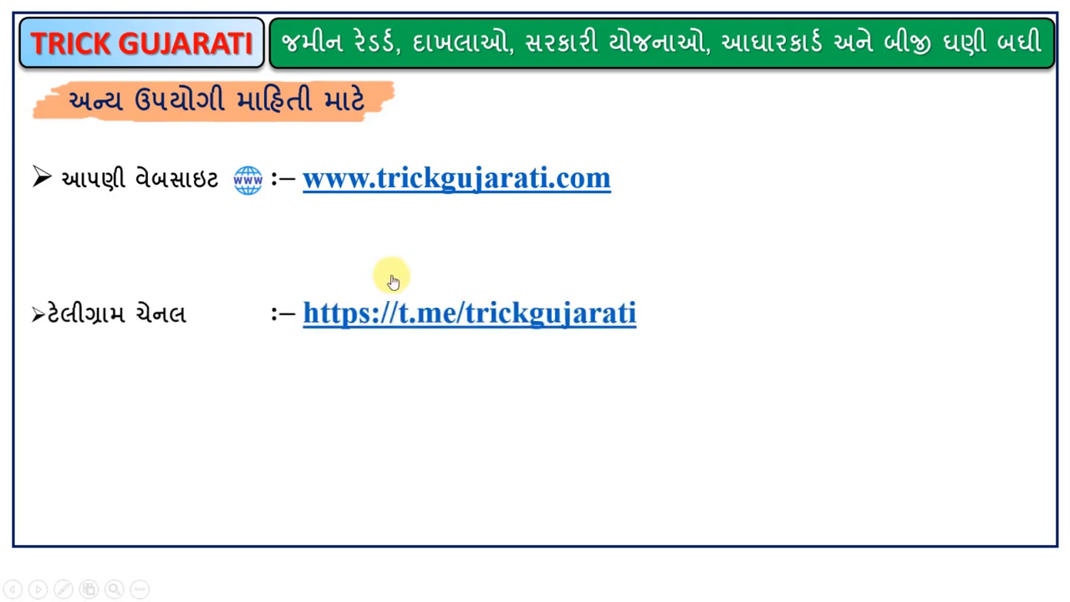